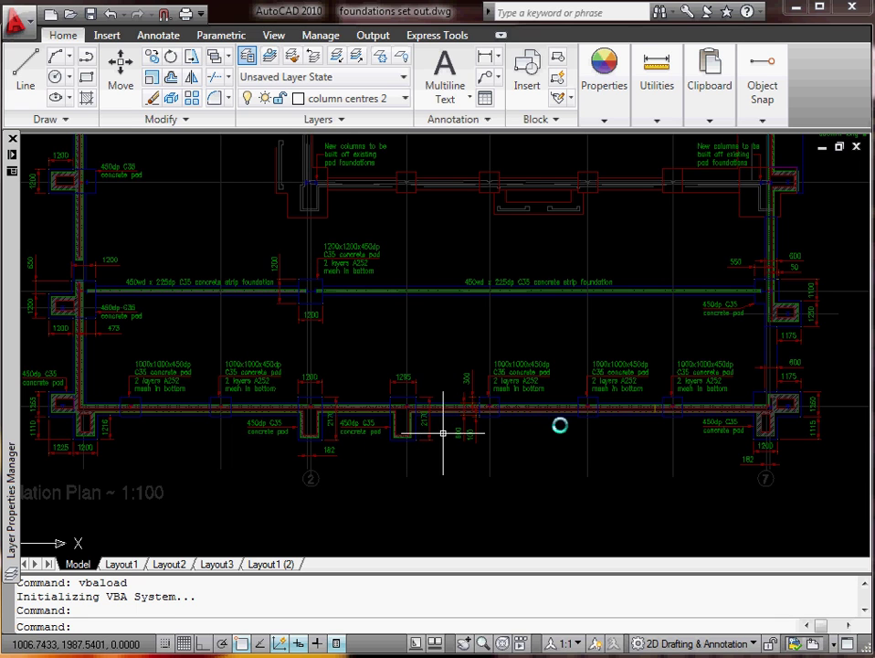
# Change the column centres 2 layer colour from white to yellow
pyautogui.scroll(2, 790, 424)
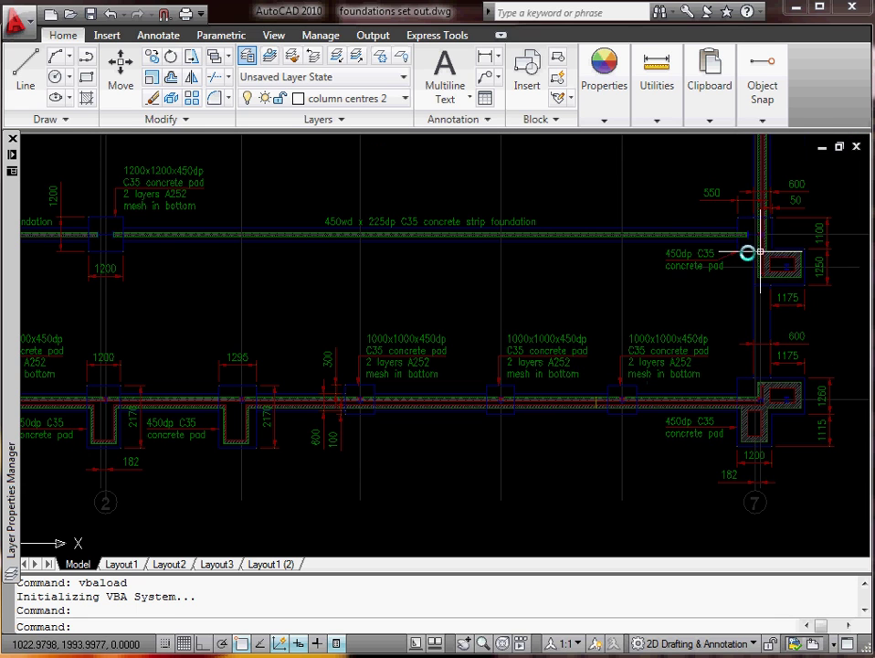
pyautogui.scroll(8, 740, 262)
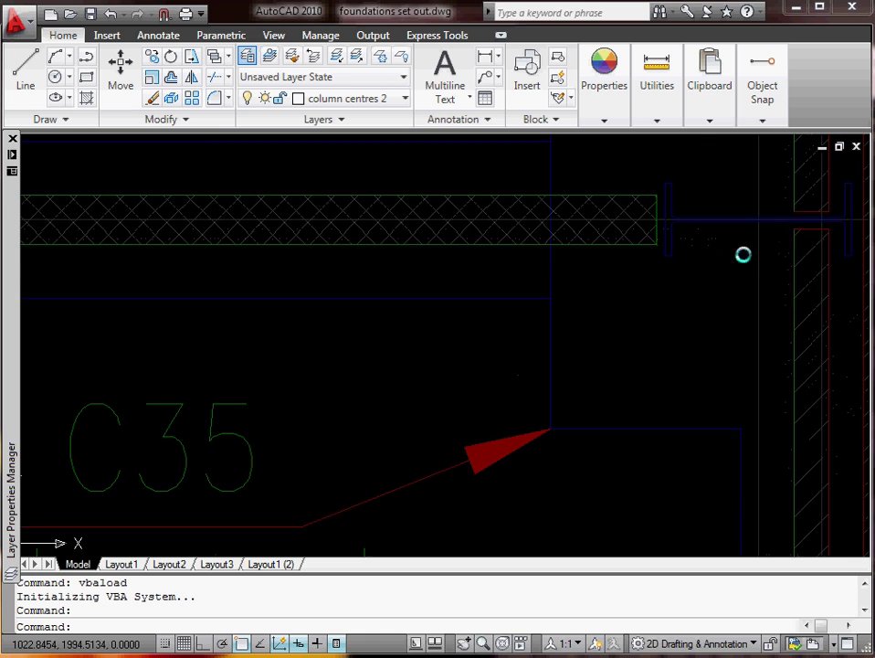
pyautogui.scroll(5, 410, 240)
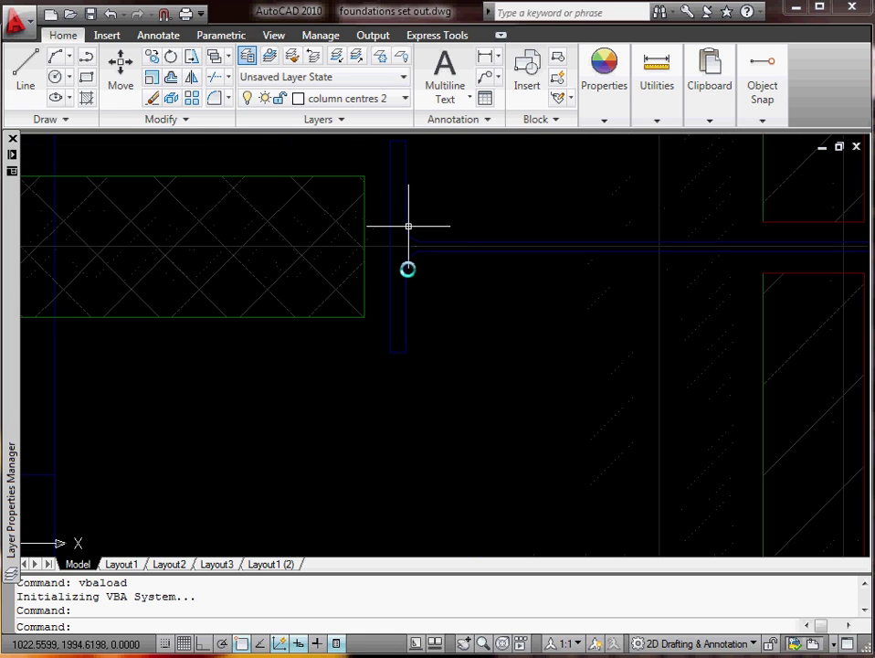
pyautogui.scroll(-2, 406, 268)
pyautogui.scroll(-5, 408, 273)
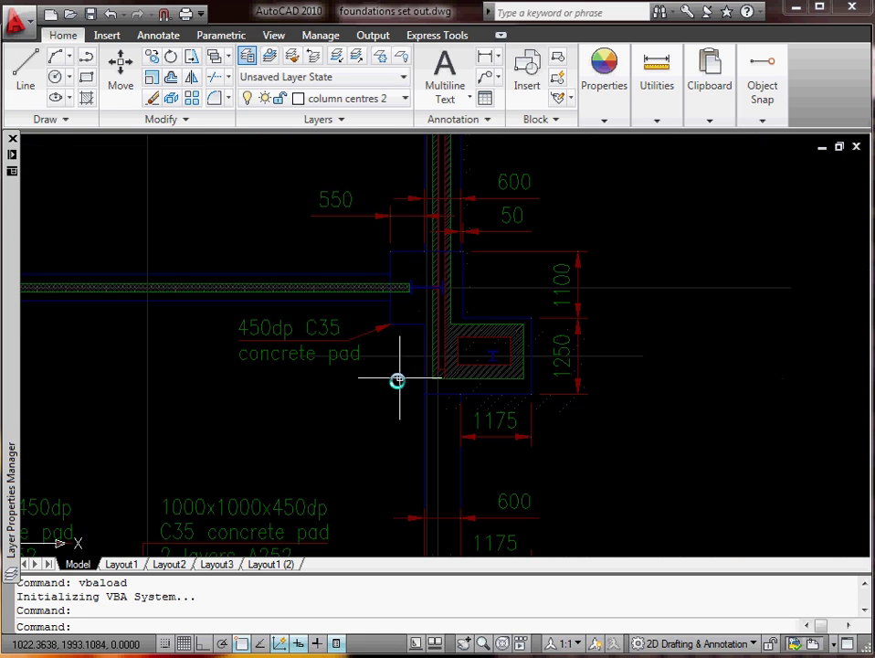
pyautogui.scroll(1, 584, 319)
pyautogui.scroll(-7, 583, 320)
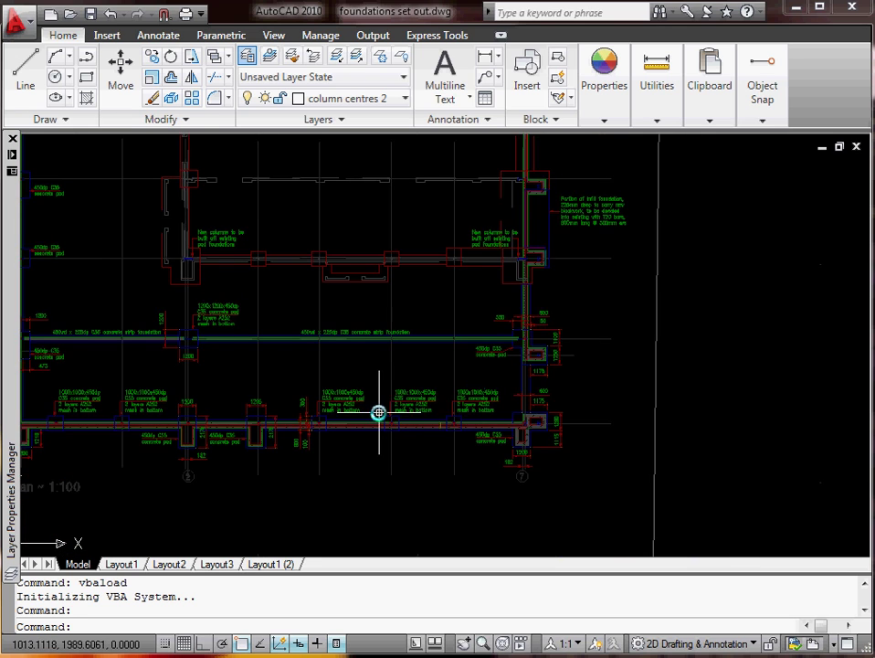
pyautogui.moveTo(379, 412); pyautogui.dragTo(520, 383, button='middle')
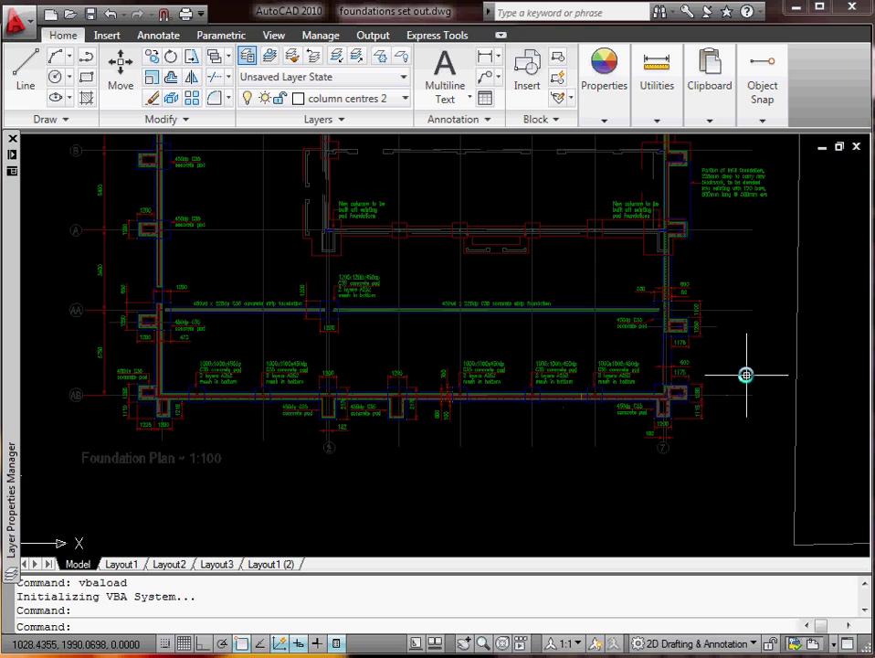
pyautogui.scroll(8, 677, 397)
pyautogui.scroll(3, 712, 409)
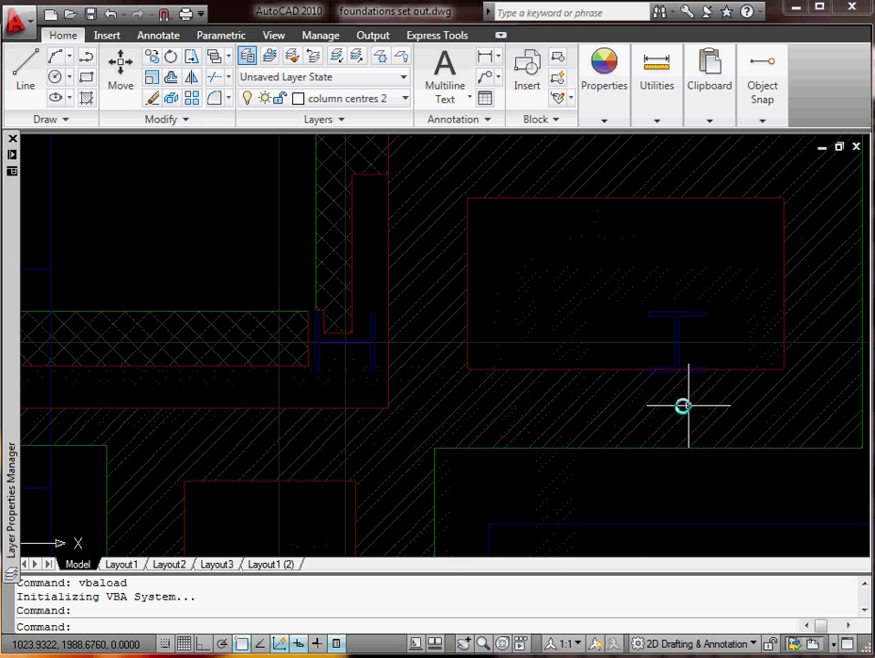
pyautogui.scroll(3, 274, 361)
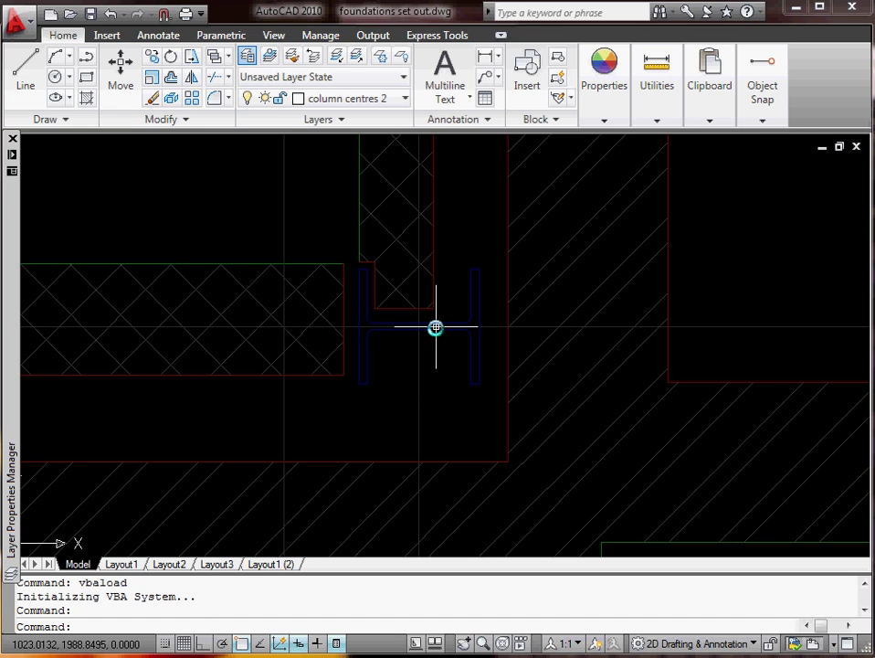
pyautogui.scroll(5, 436, 326)
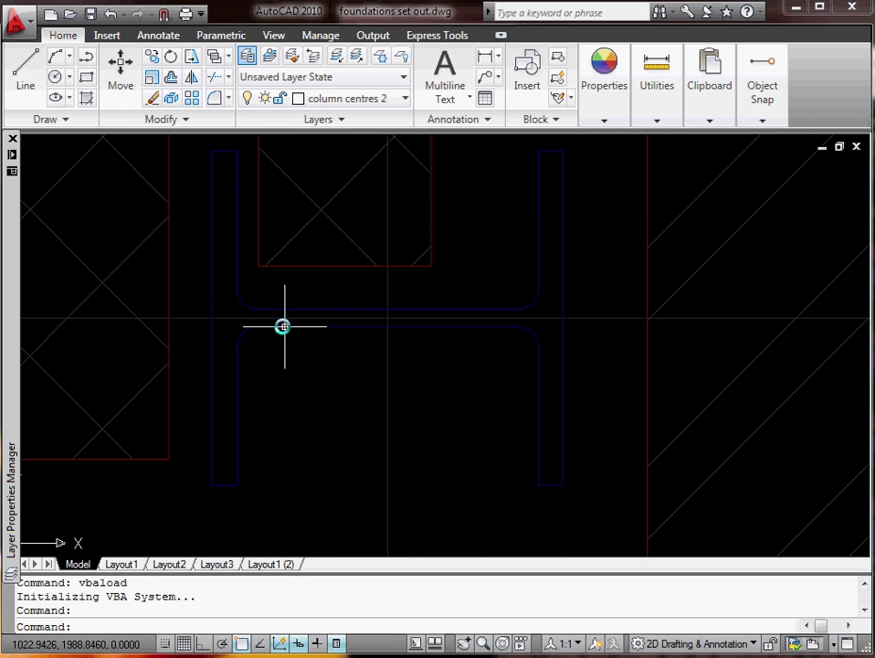
pyautogui.scroll(-10, 397, 345)
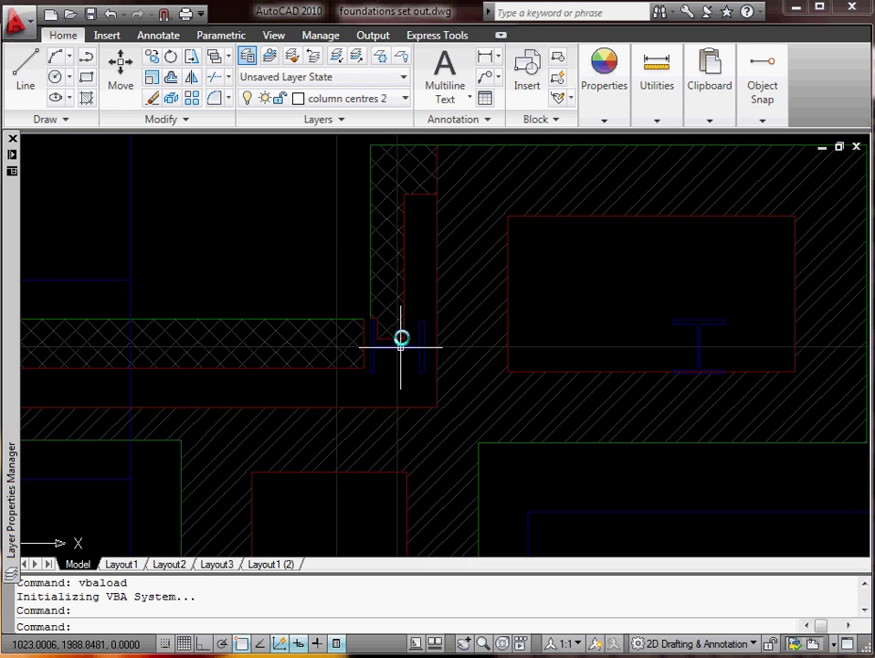
pyautogui.scroll(-3, 489, 413)
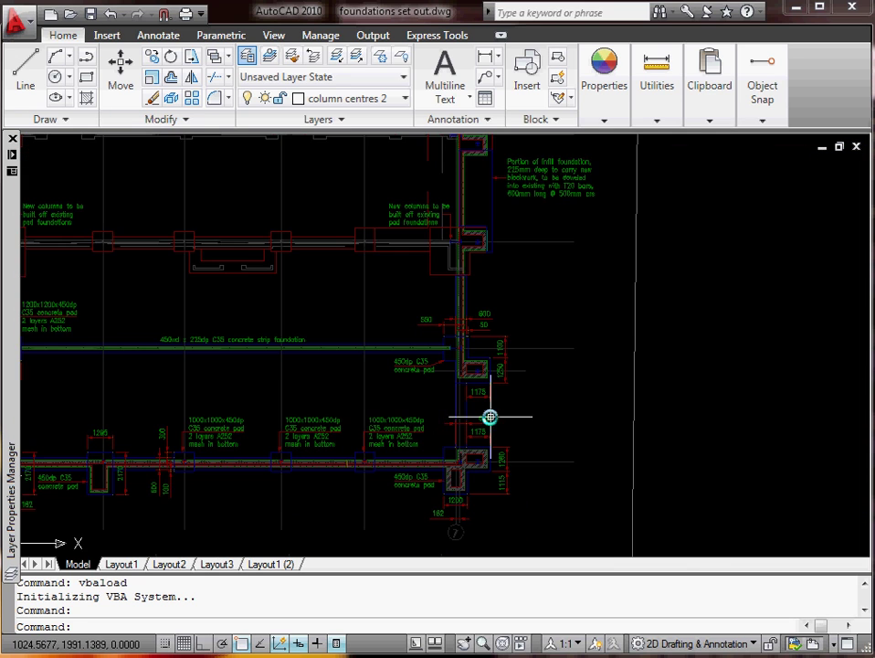
pyautogui.scroll(5, 484, 402)
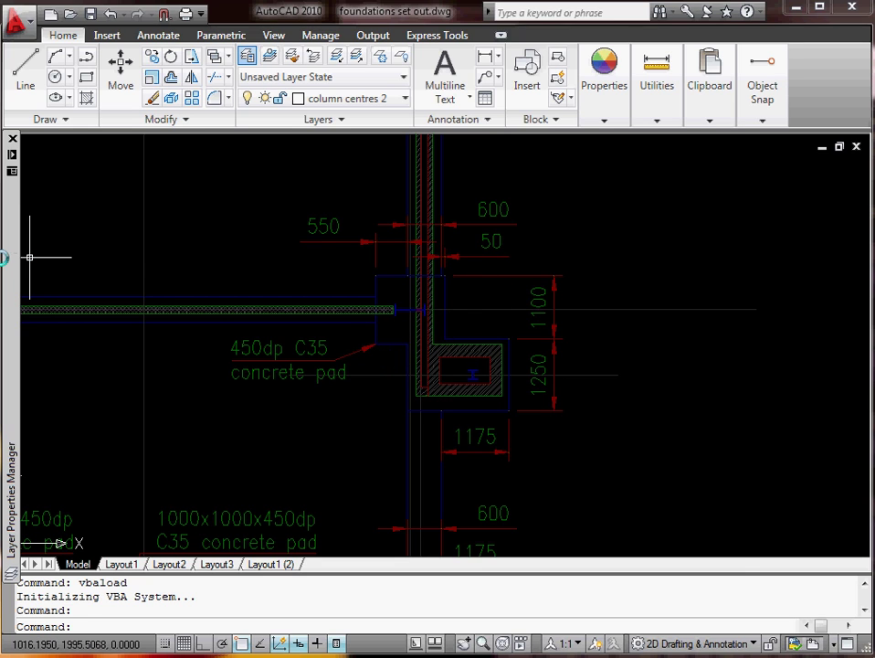
pyautogui.moveTo(4, 258)
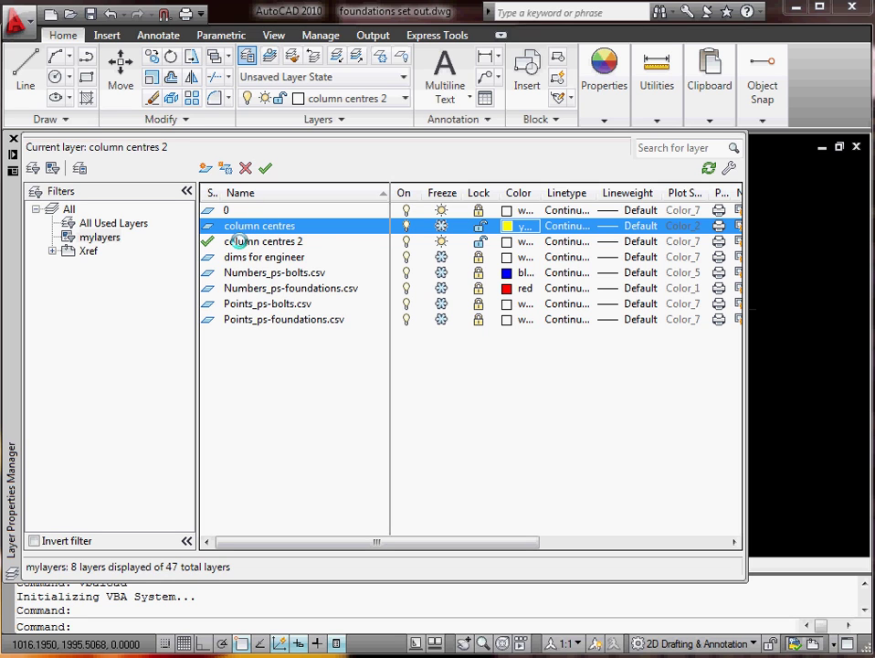
pyautogui.click(501, 243)
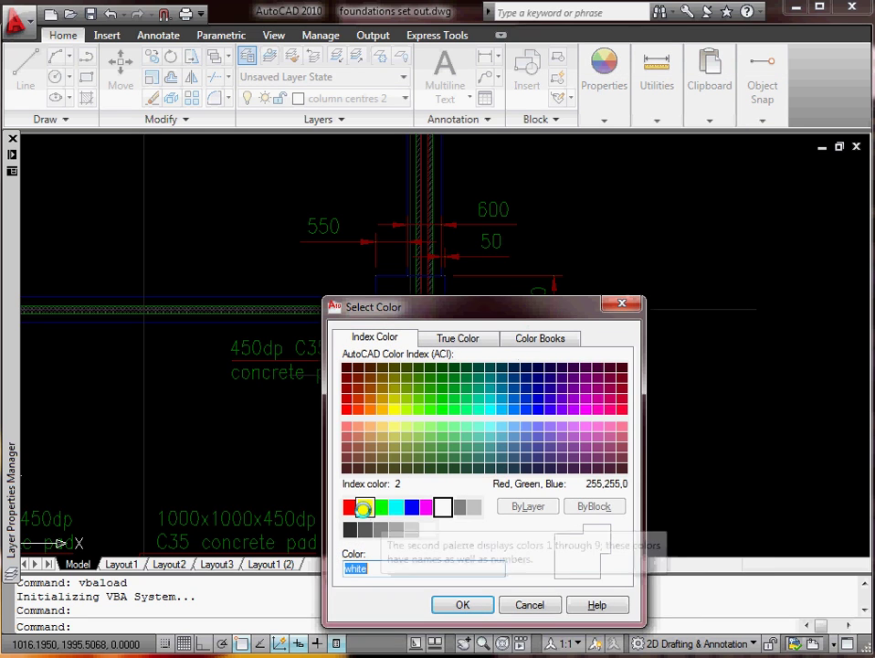
pyautogui.click(364, 508)
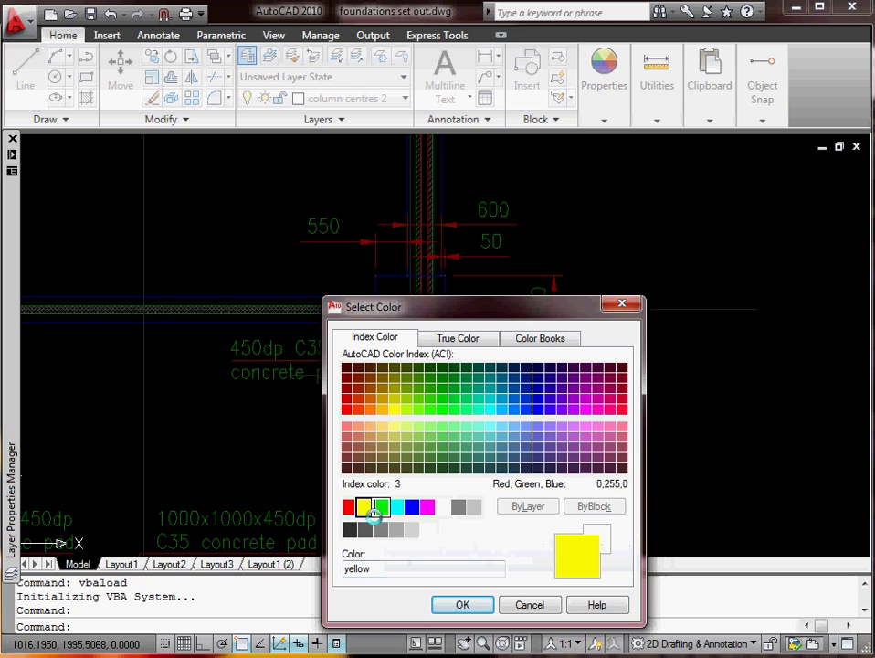
pyautogui.click(456, 604)
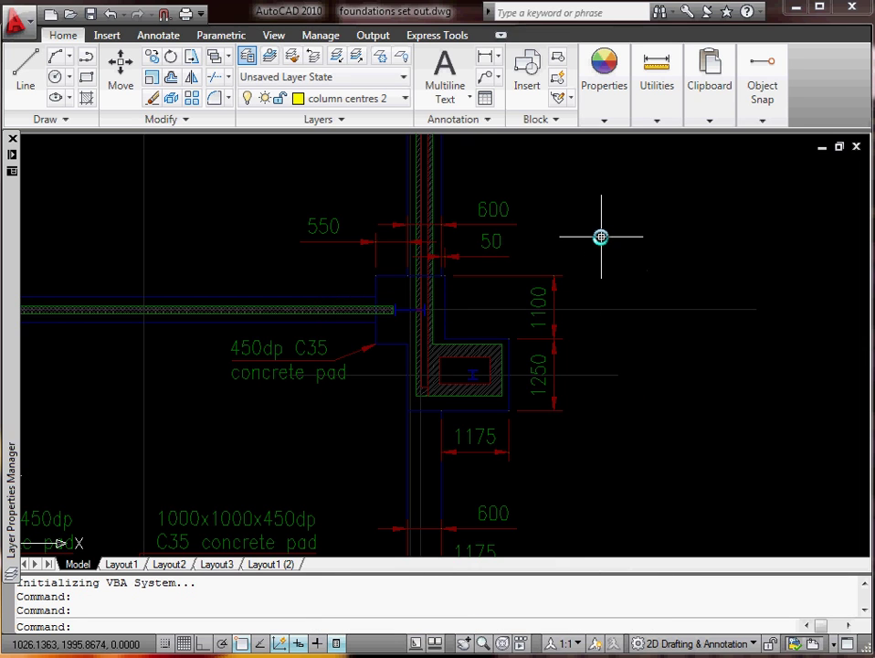
# Confirm Endpoint and Midpoint object snaps are on in Osnap Settings
pyautogui.keyDown('shift'); pyautogui.rightClick(451, 174); pyautogui.keyUp('shift')
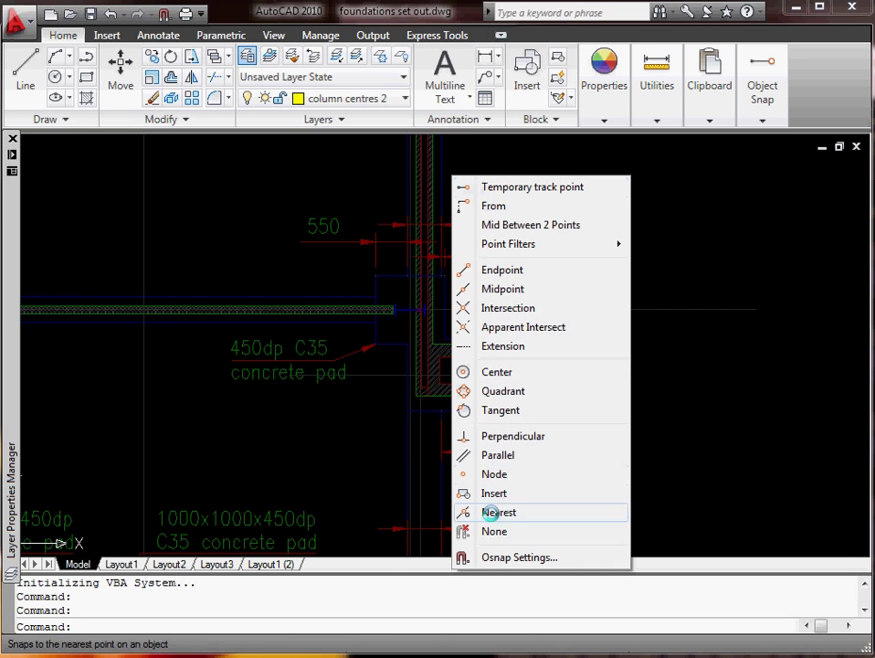
pyautogui.click(498, 556)
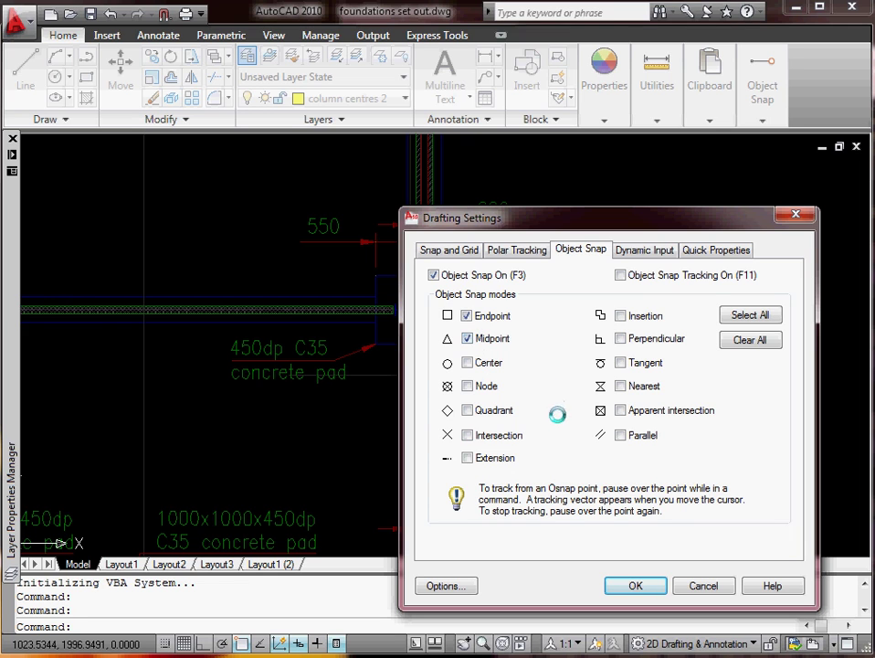
pyautogui.click(612, 585)
# Draw a diagonal line between opposite flange corners of the first H column
pyautogui.scroll(4, 344, 312)
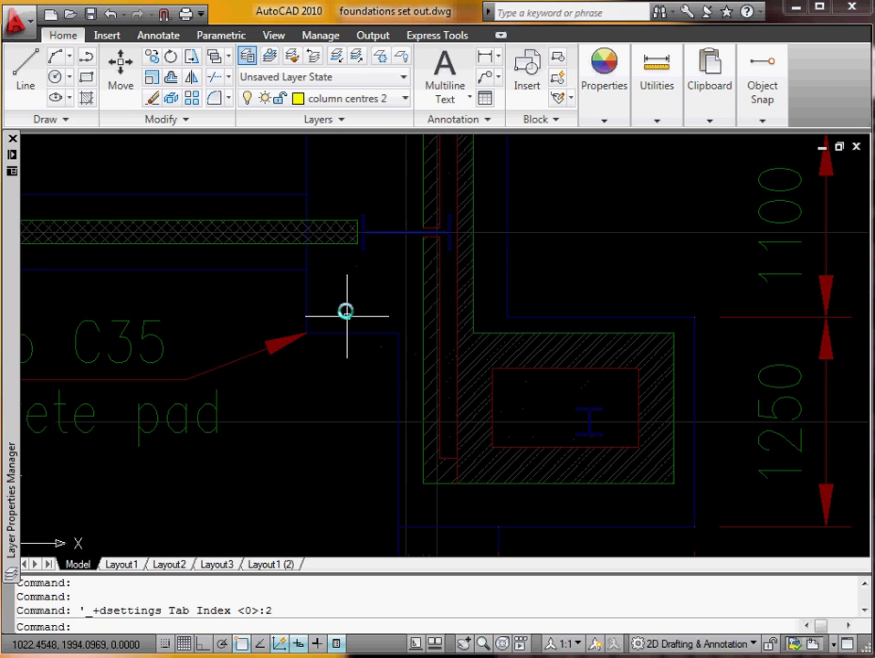
pyautogui.scroll(1, 400, 422)
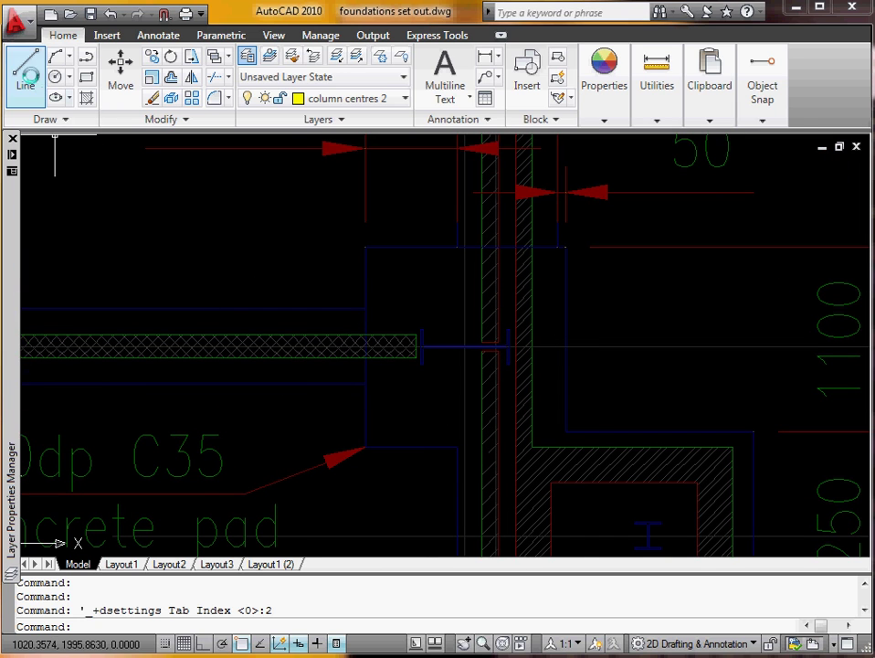
pyautogui.click(25, 66)
pyautogui.scroll(4, 418, 340)
pyautogui.scroll(3, 483, 375)
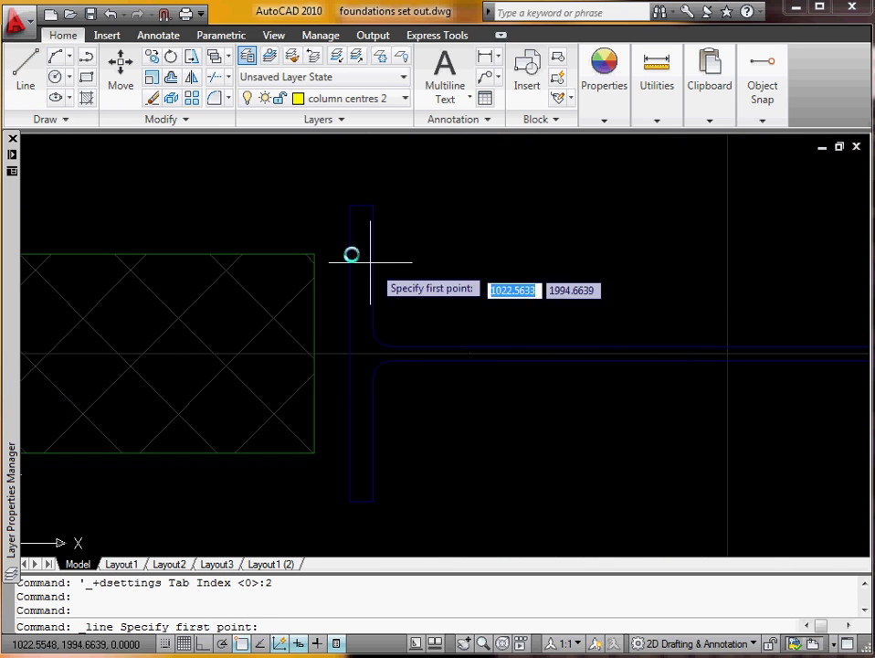
pyautogui.click(348, 222)
pyautogui.scroll(6, 335, 243)
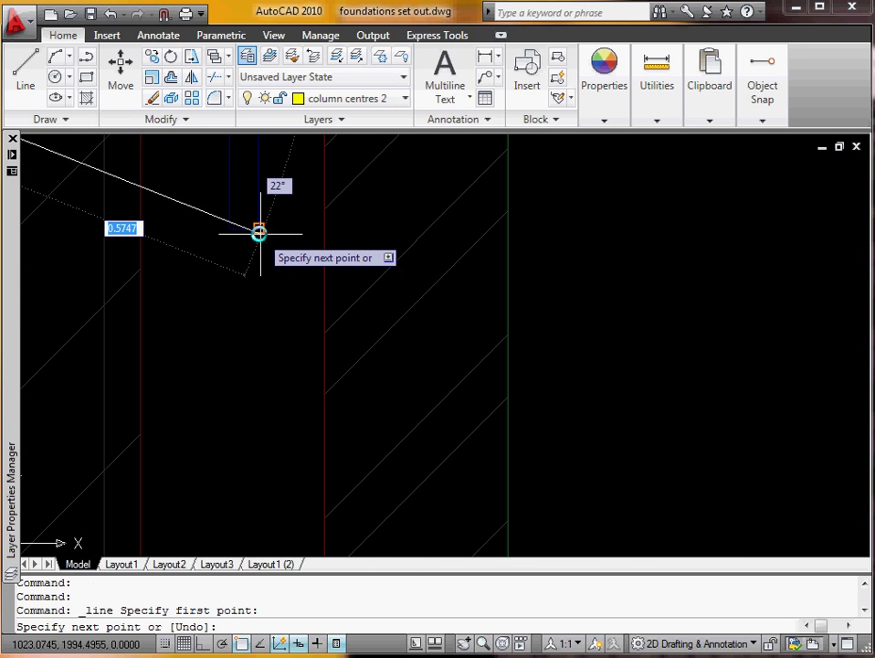
pyautogui.click(257, 230)
pyautogui.press('Return')
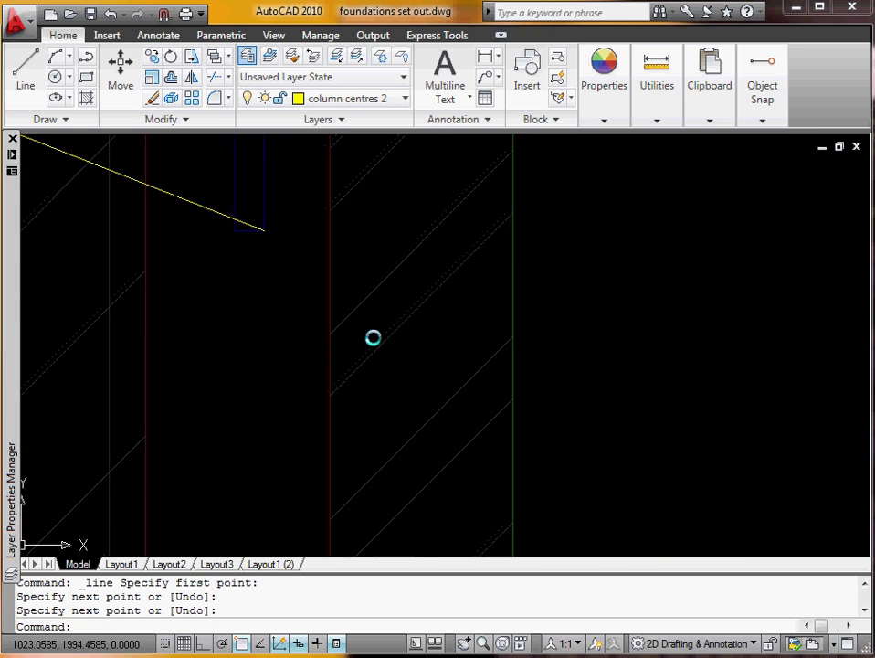
pyautogui.scroll(-5, 373, 338)
pyautogui.moveTo(651, 377); pyautogui.dragTo(599, 429, button='middle')
pyautogui.scroll(-2, 599, 429)
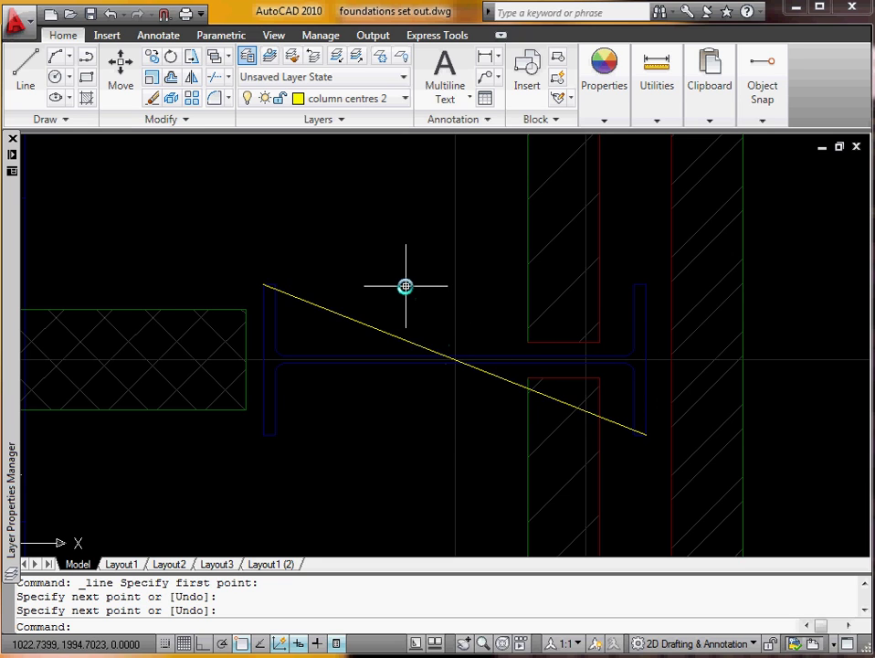
# Draw a 0.5-radius circle centred on the diagonal line's midpoint
pyautogui.click(56, 77)
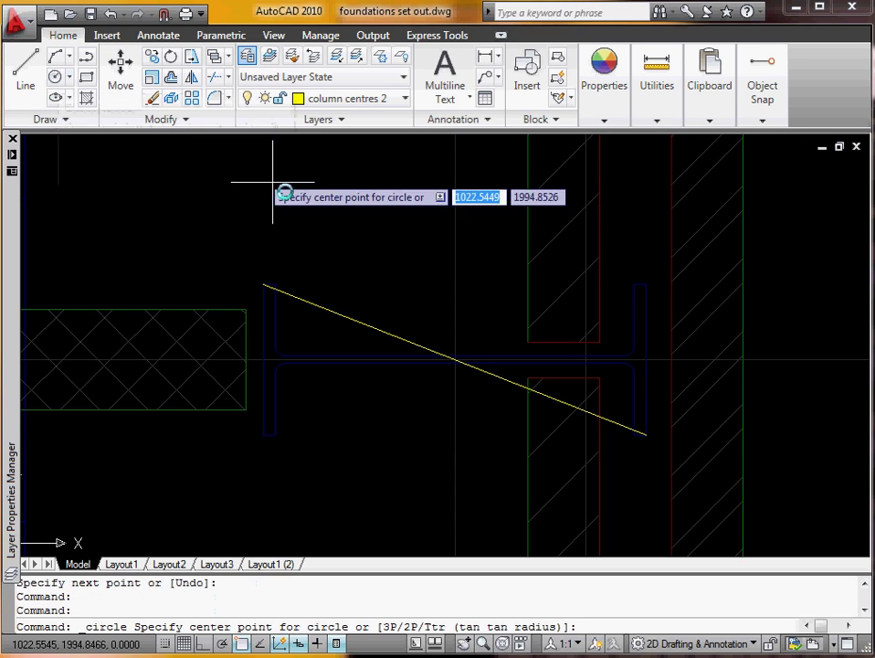
pyautogui.click(500, 377)
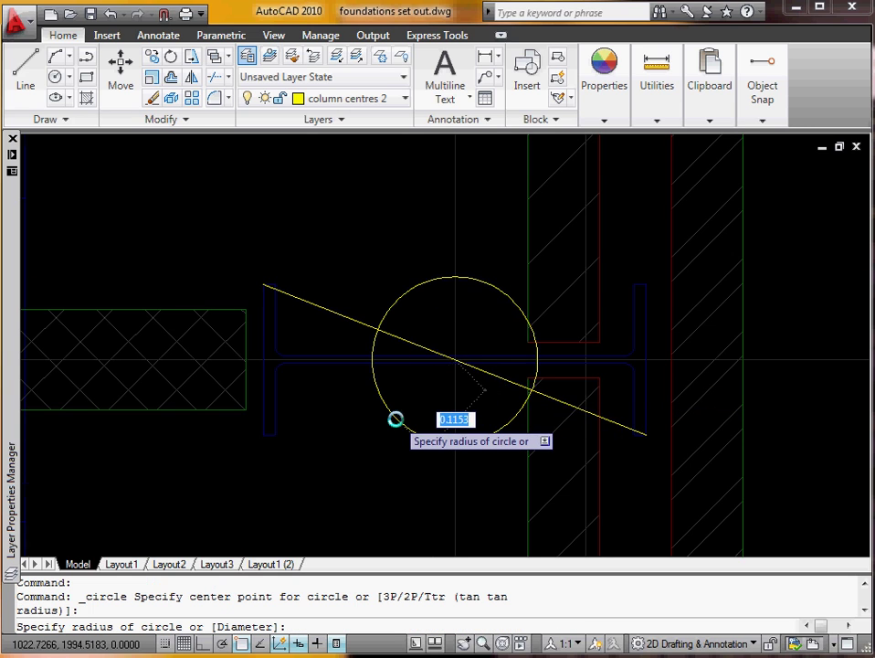
pyautogui.scroll(-3, 396, 419)
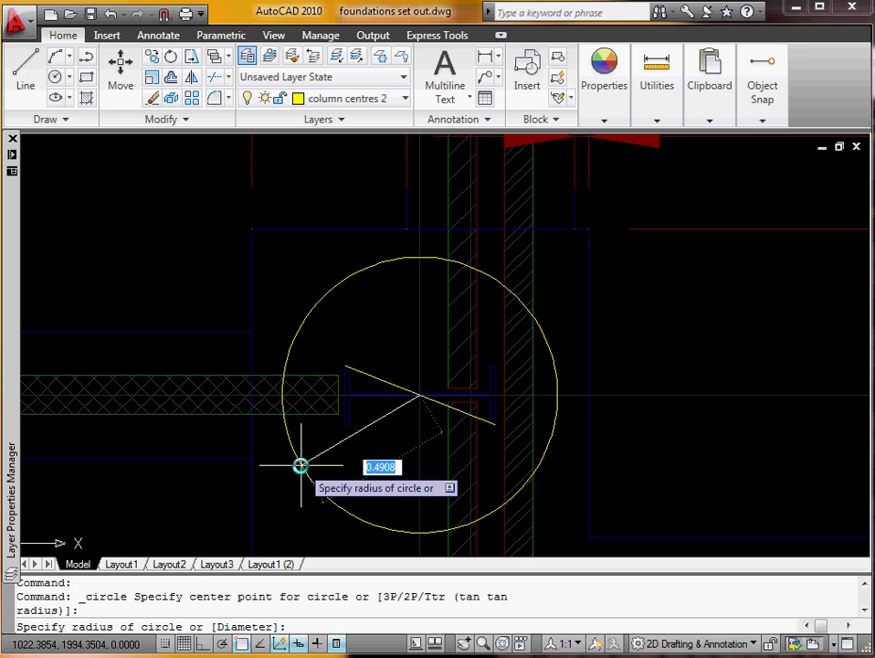
pyautogui.press('Return')
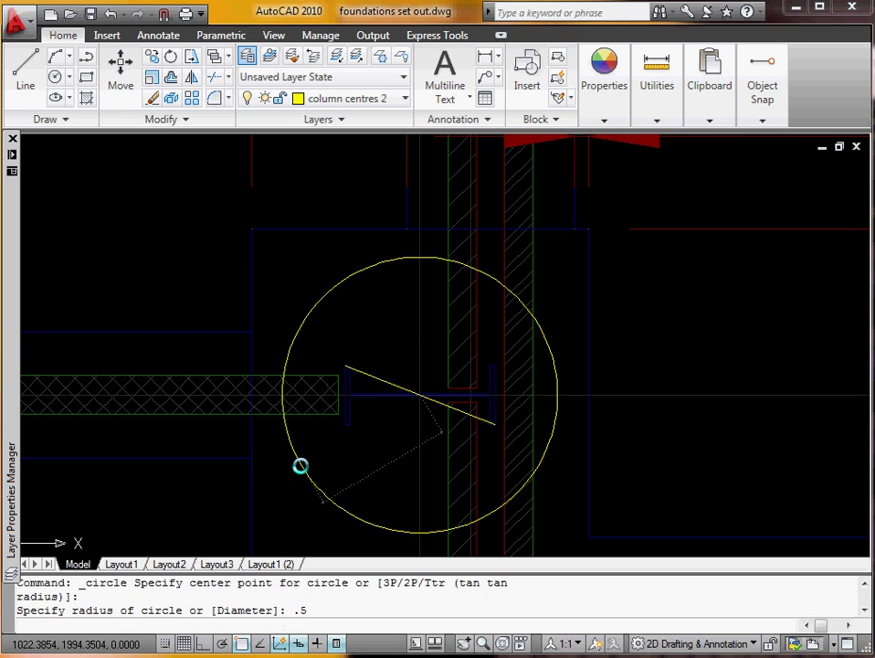
pyautogui.scroll(-2, 340, 411)
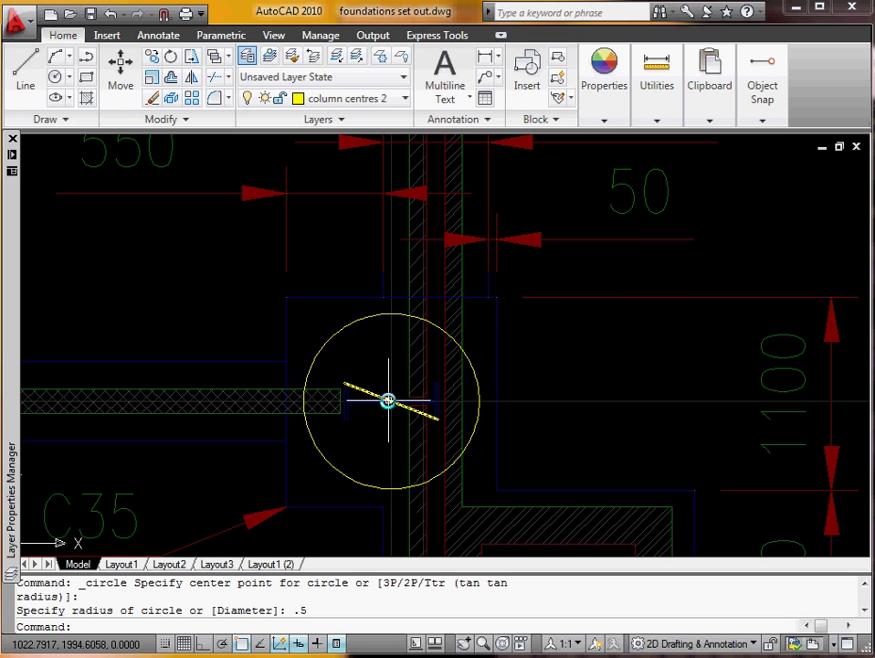
pyautogui.scroll(3, 398, 403)
pyautogui.scroll(-4, 393, 404)
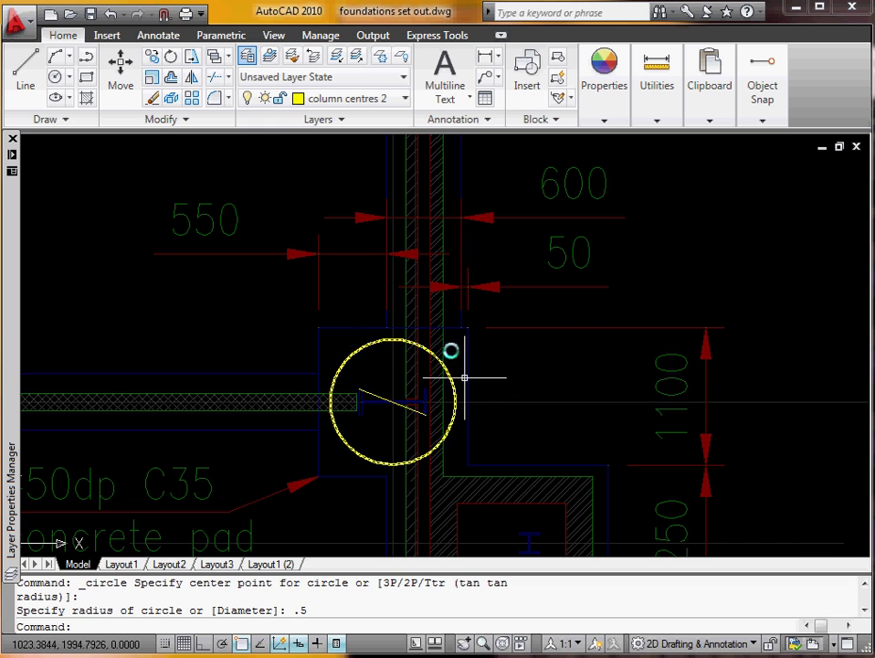
pyautogui.scroll(-4, 453, 375)
pyautogui.scroll(8, 459, 388)
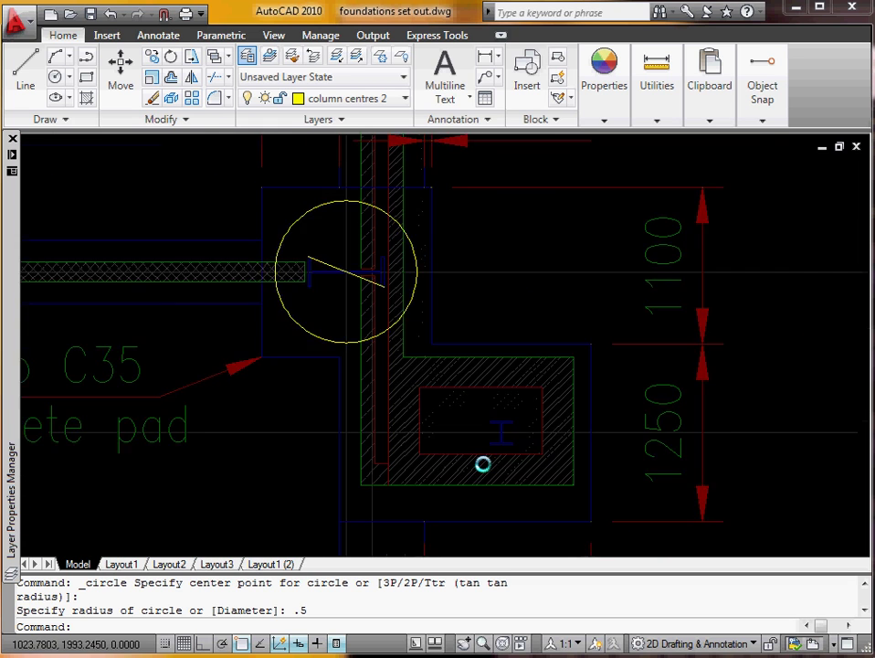
pyautogui.moveTo(504, 326); pyautogui.dragTo(439, 239)
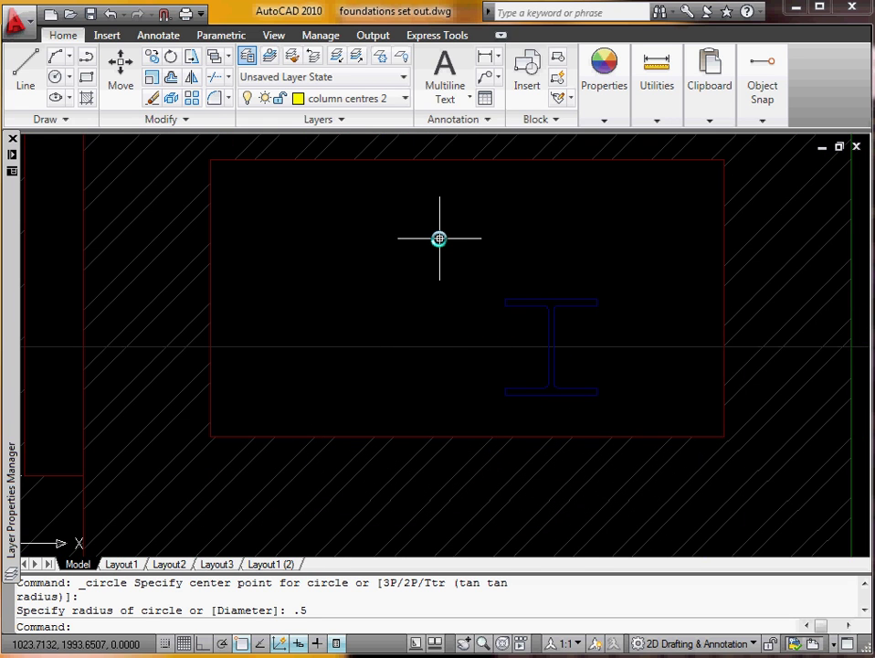
# Mark one I-beam with a corner-to-corner diagonal and a circle at its midpoint
pyautogui.write('l')
pyautogui.press('Return')
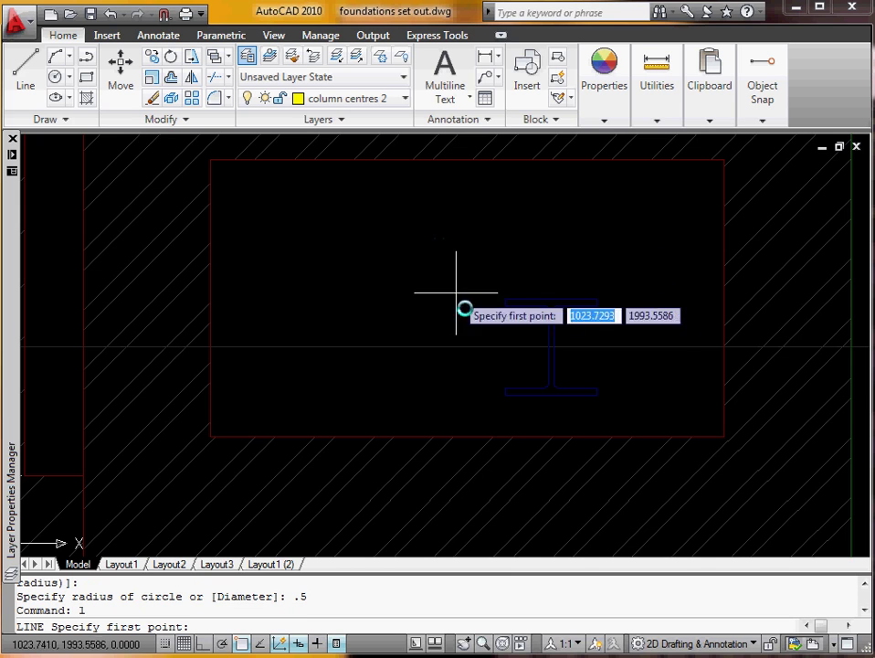
pyautogui.scroll(3, 498, 309)
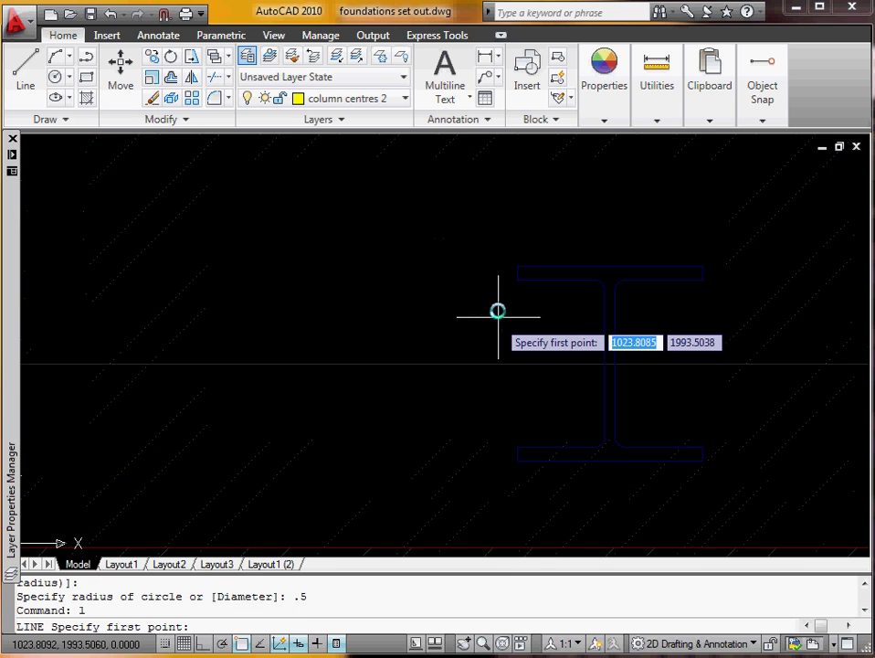
pyautogui.click(515, 264)
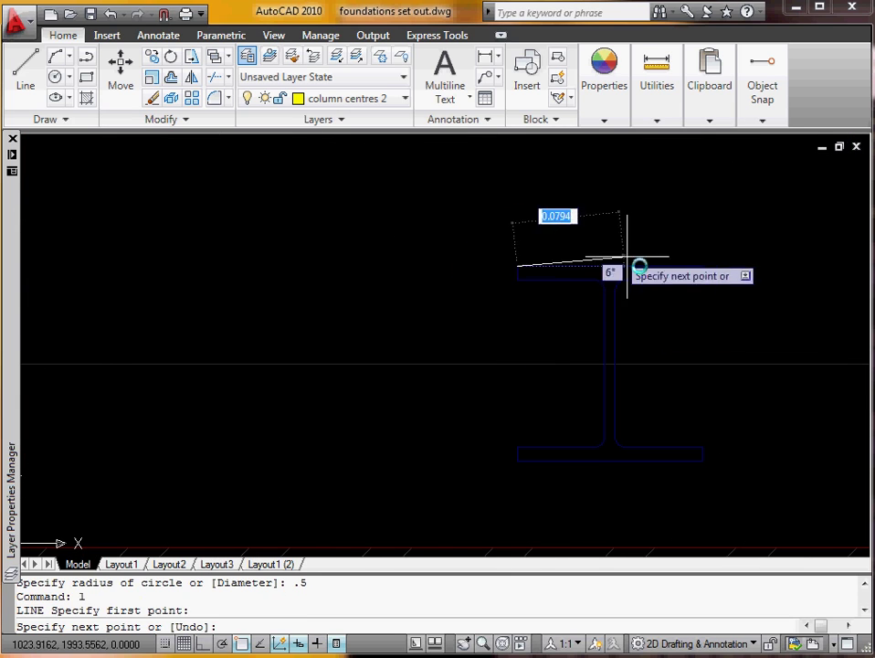
pyautogui.click(703, 461)
pyautogui.press('Return')
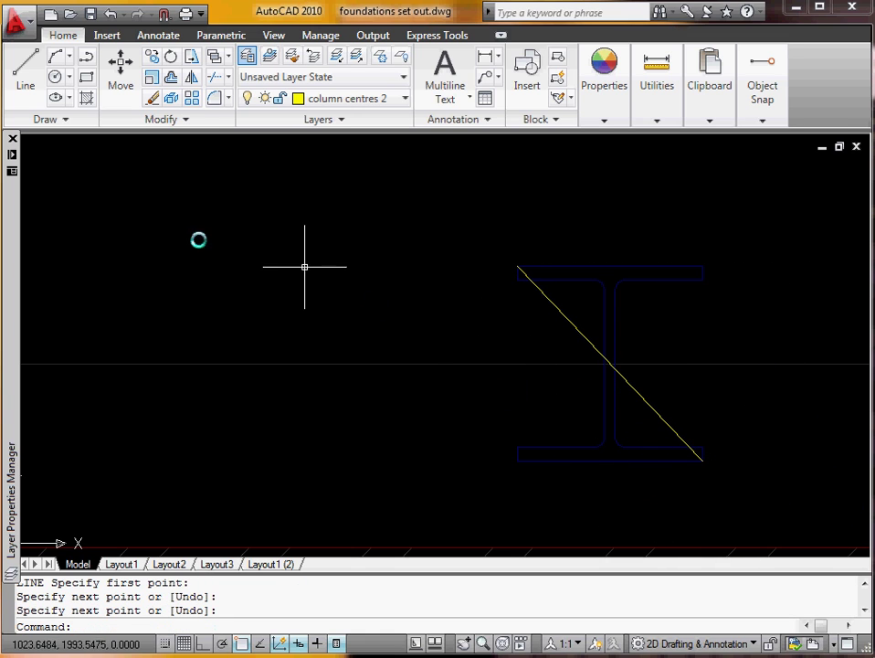
pyautogui.click(56, 77)
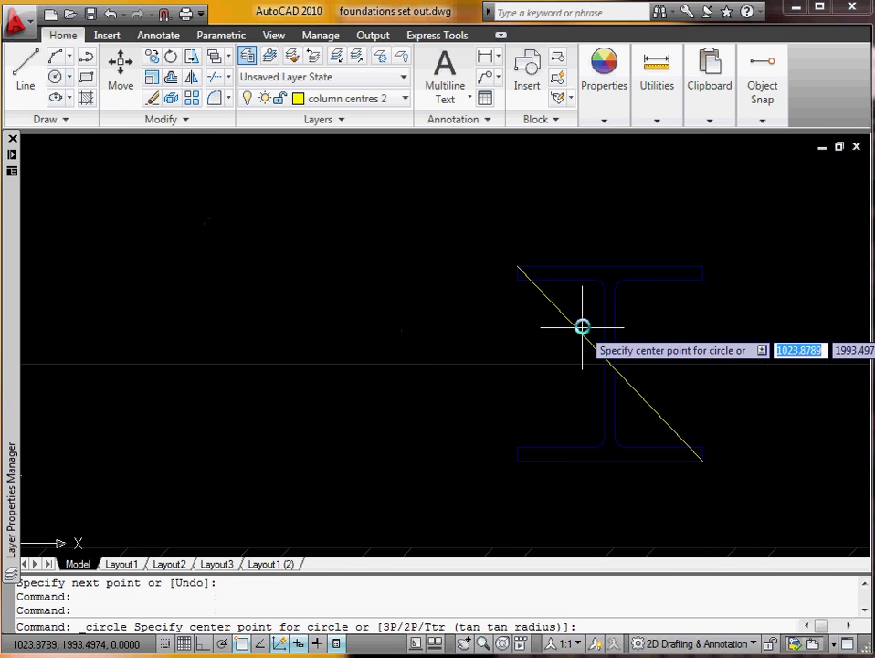
pyautogui.click(608, 360)
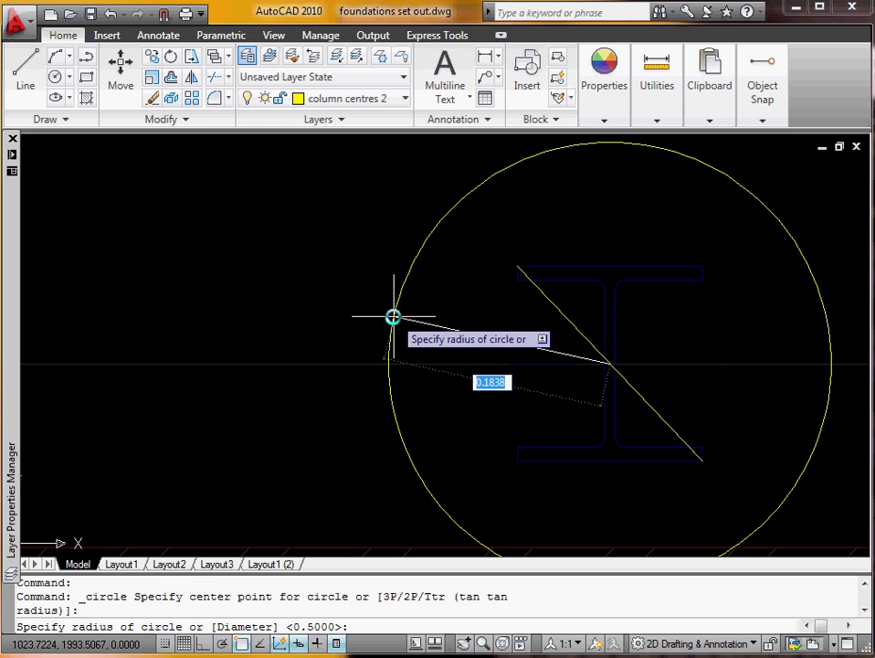
pyautogui.click(393, 316)
pyautogui.scroll(-8, 385, 322)
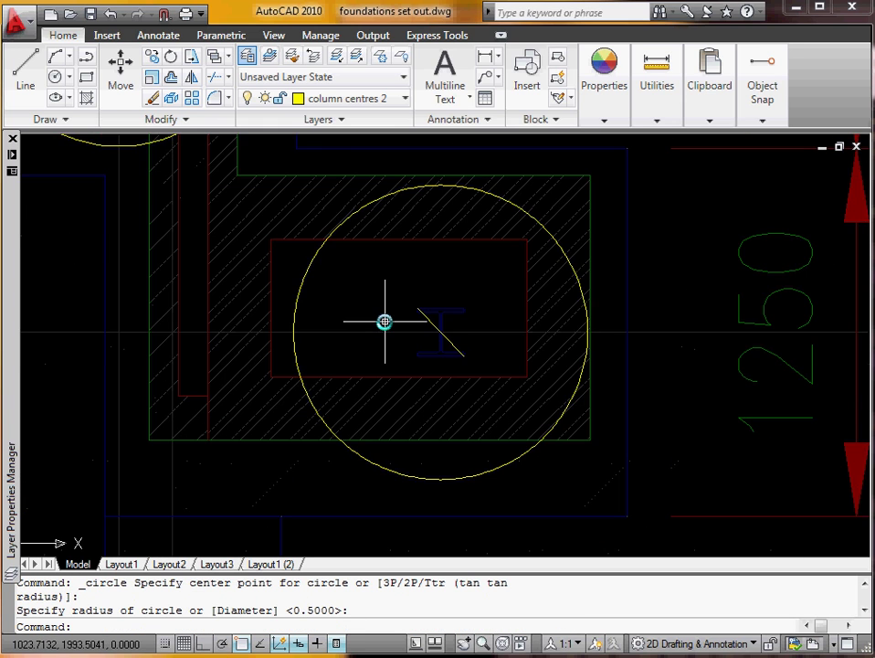
pyautogui.scroll(-4, 385, 322)
pyautogui.moveTo(353, 520)
pyautogui.mouseDown(button='middle')
pyautogui.moveTo(360, 454)
pyautogui.moveTo(393, 355)
pyautogui.mouseUp(button='middle')
pyautogui.scroll(10, 383, 333)
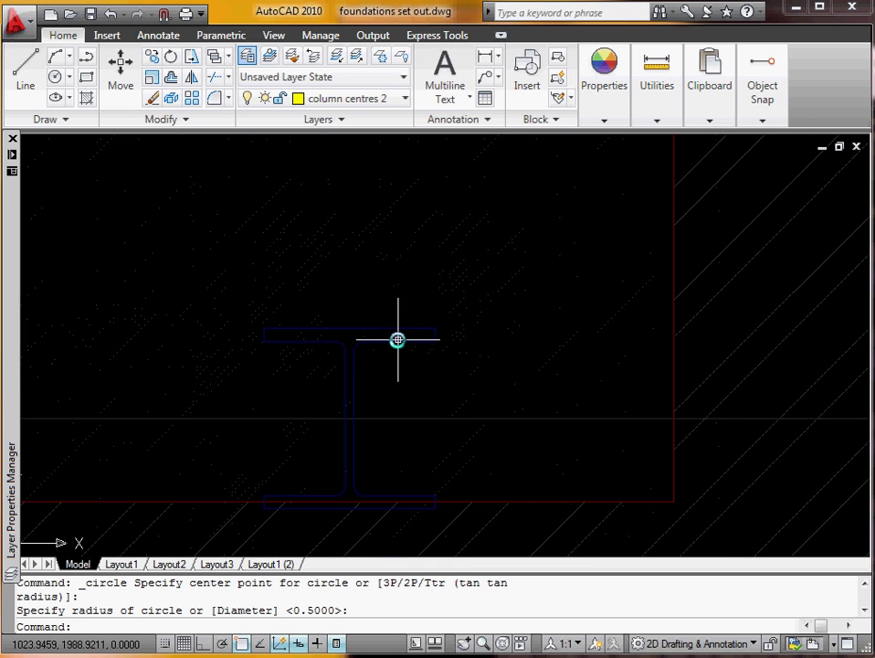
pyautogui.scroll(-2, 456, 295)
pyautogui.scroll(2, 384, 294)
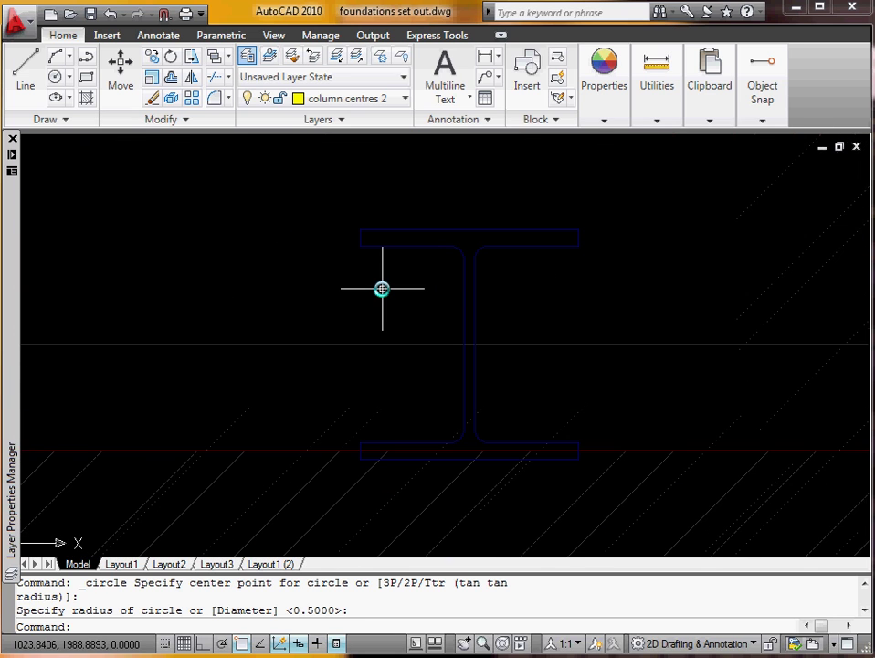
# Mark the next I-beam with its own diagonal line and midpoint-centred circle
pyautogui.press('Return')
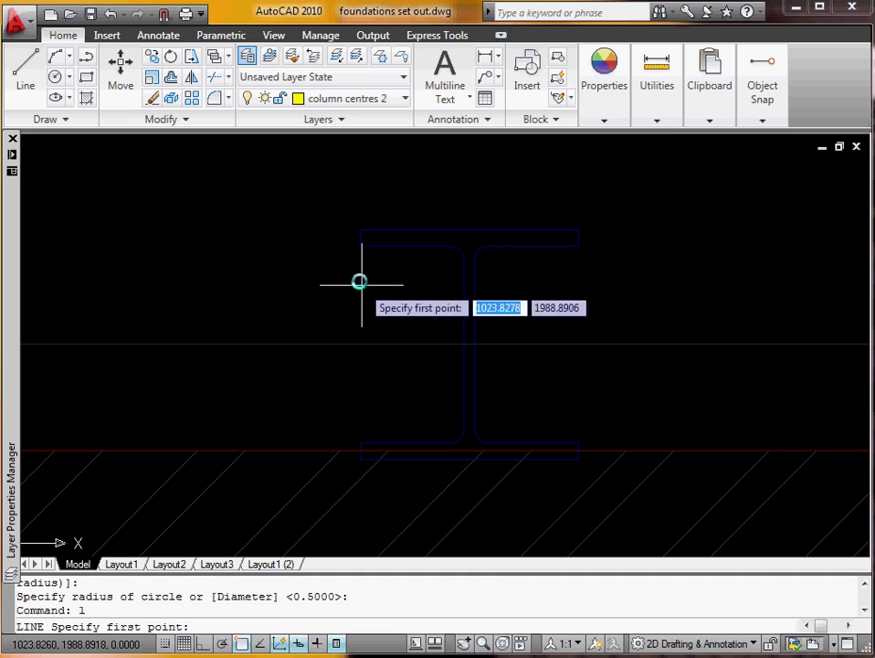
pyautogui.click(380, 221)
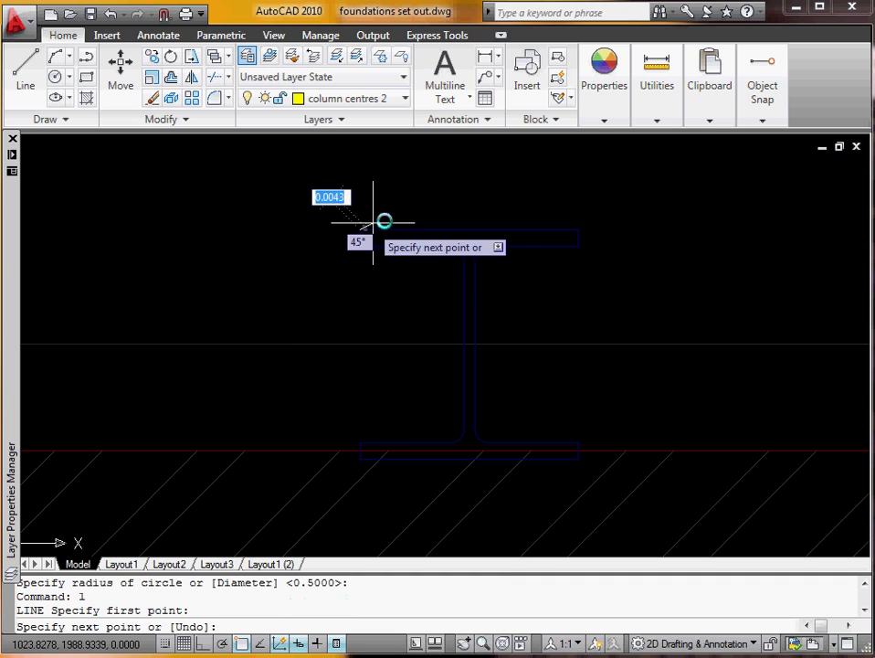
pyautogui.click(578, 459)
pyautogui.press('Return')
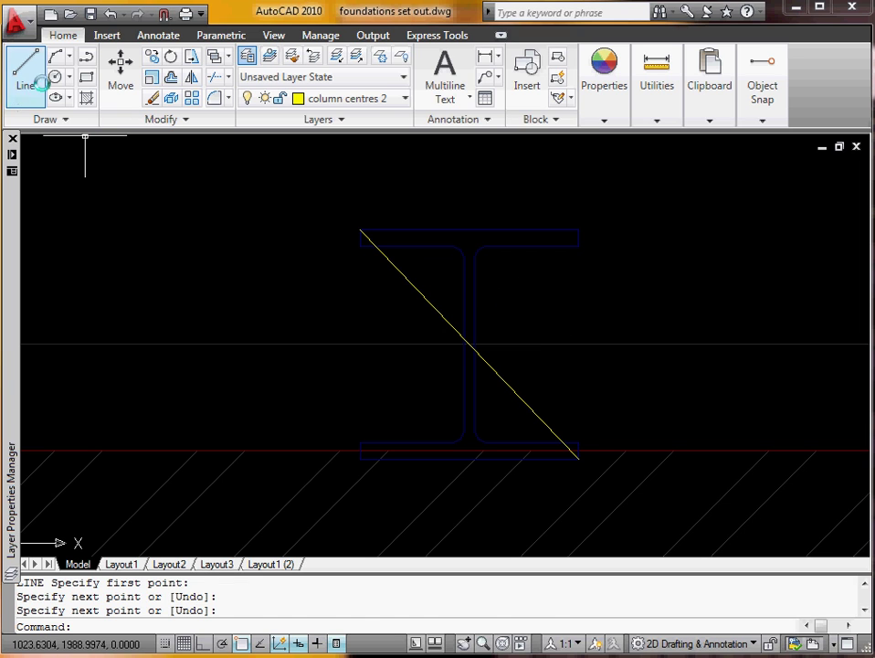
pyautogui.click(56, 77)
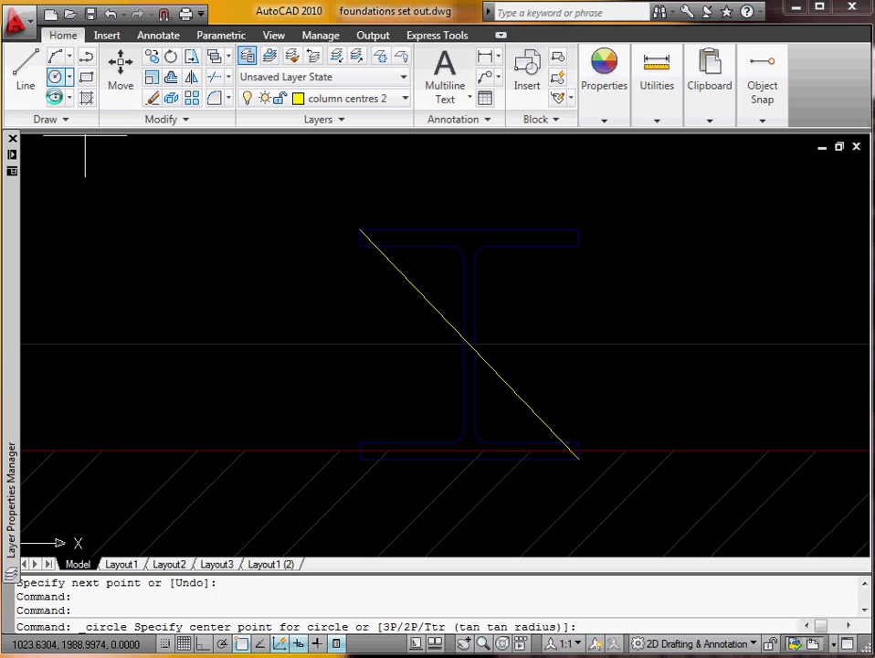
pyautogui.click(424, 291)
pyautogui.click(308, 321)
pyautogui.scroll(-6, 306, 319)
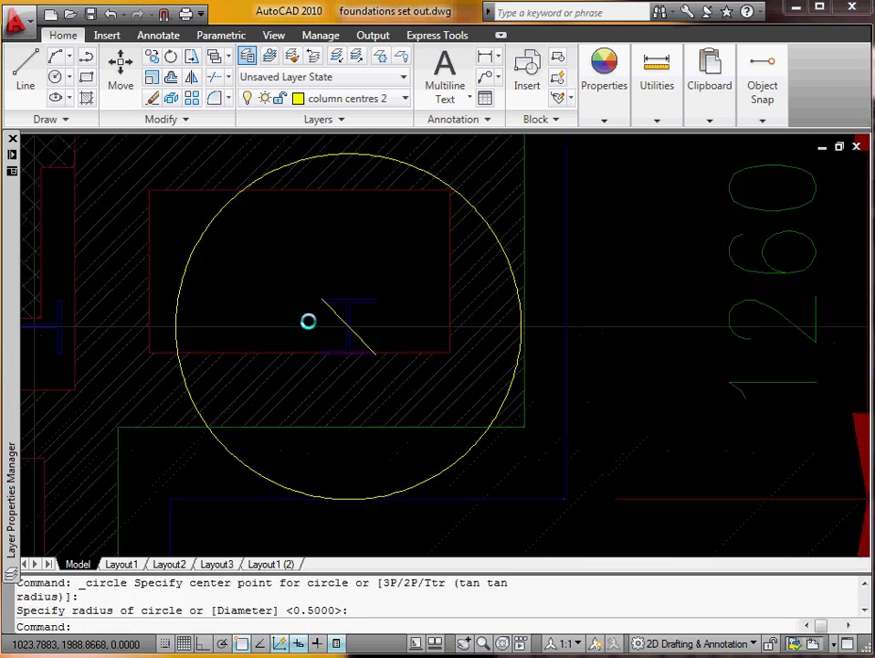
pyautogui.scroll(-6, 566, 334)
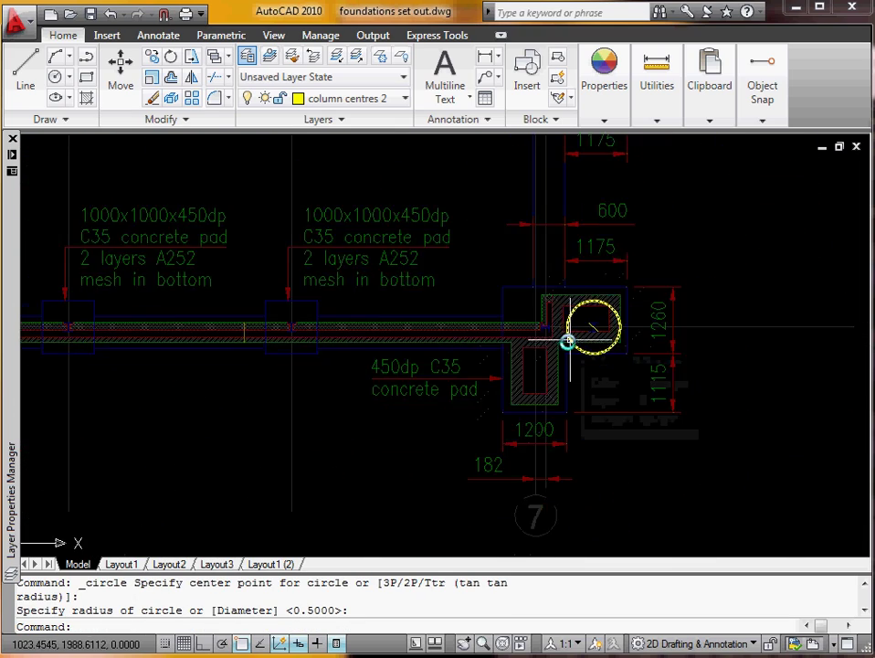
pyautogui.scroll(8, 548, 342)
pyautogui.scroll(5, 593, 312)
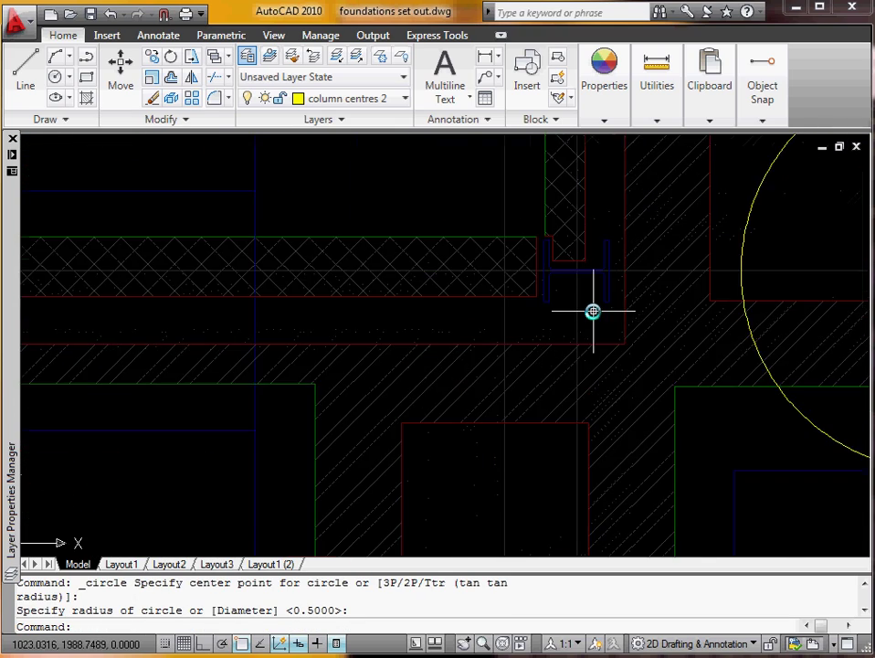
pyautogui.scroll(-3, 594, 293)
pyautogui.scroll(-4, 571, 296)
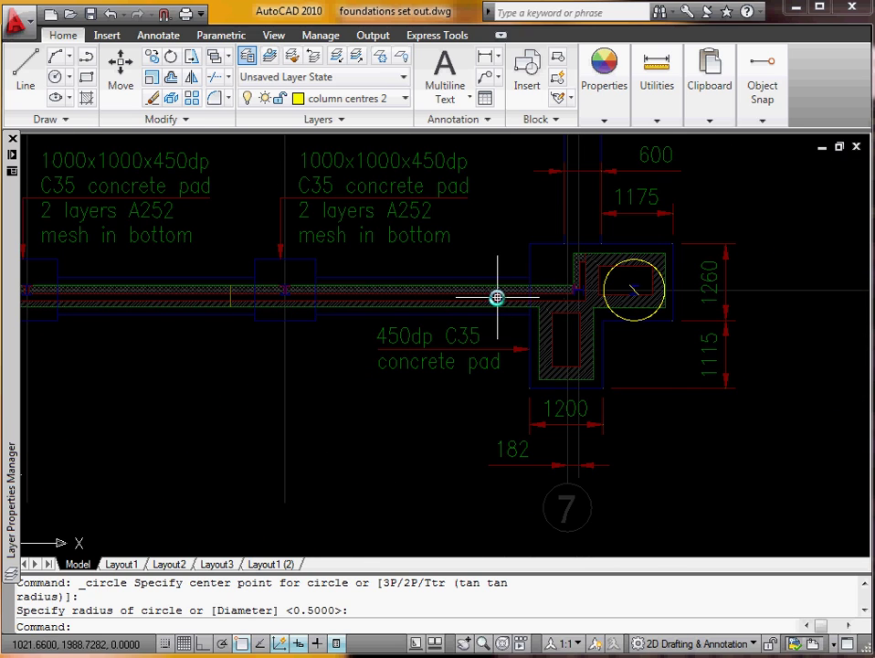
pyautogui.scroll(10, 639, 294)
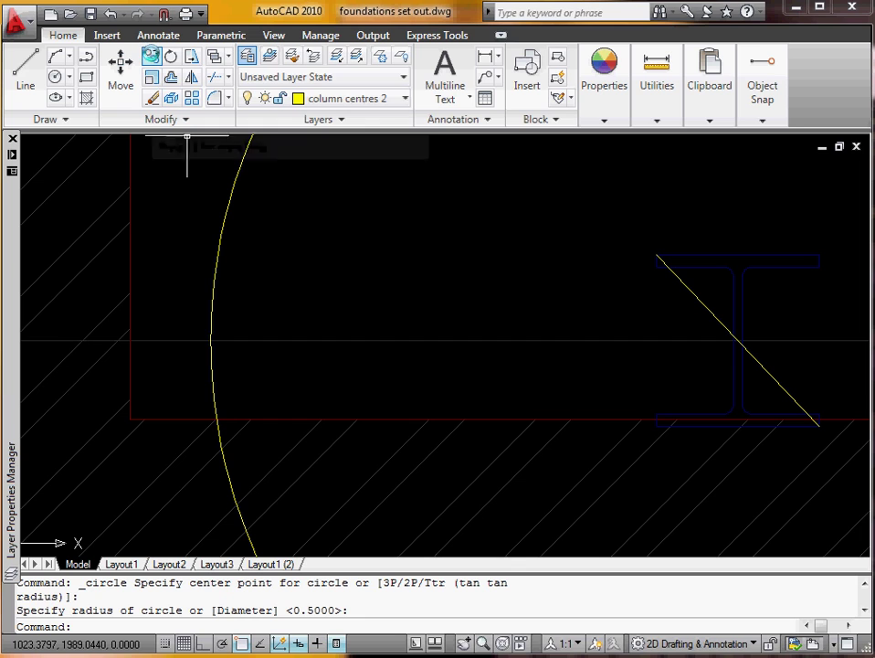
# Copy the diagonal-and-circle marker from the beam corner to the next column's corner on the 1000x1000x450dp pad
pyautogui.click(151, 56)
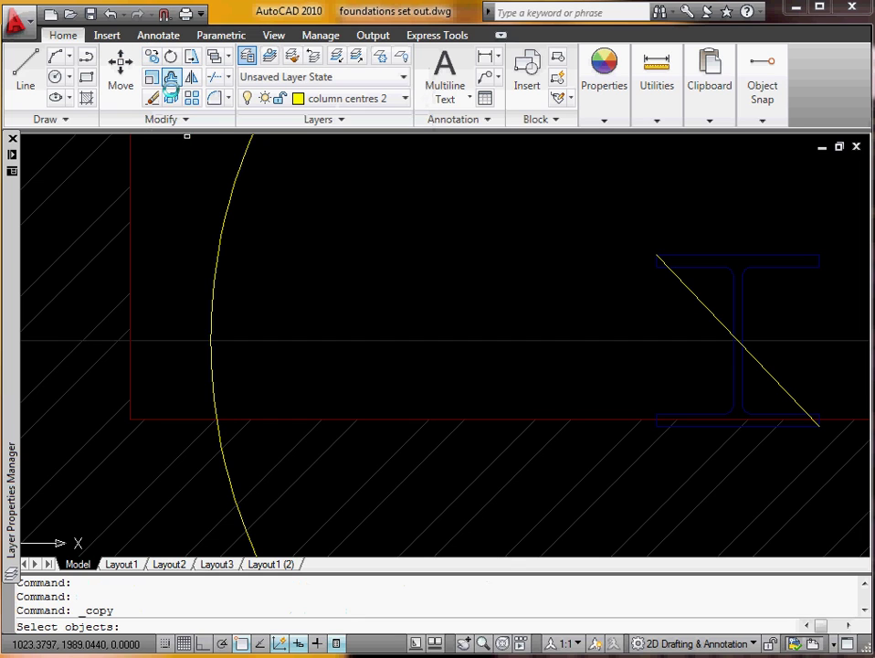
pyautogui.click(691, 292)
pyautogui.click(219, 239)
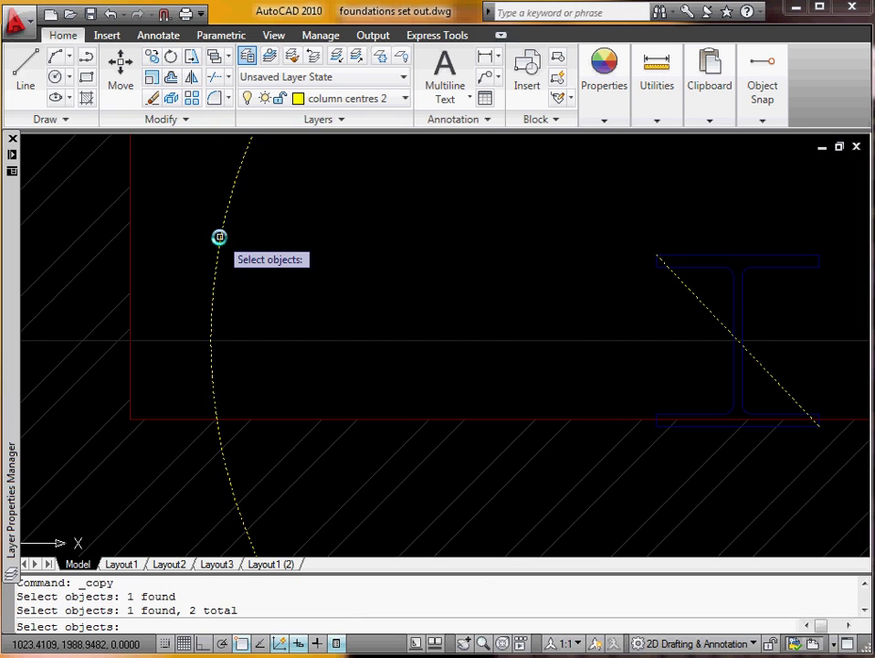
pyautogui.press('Return')
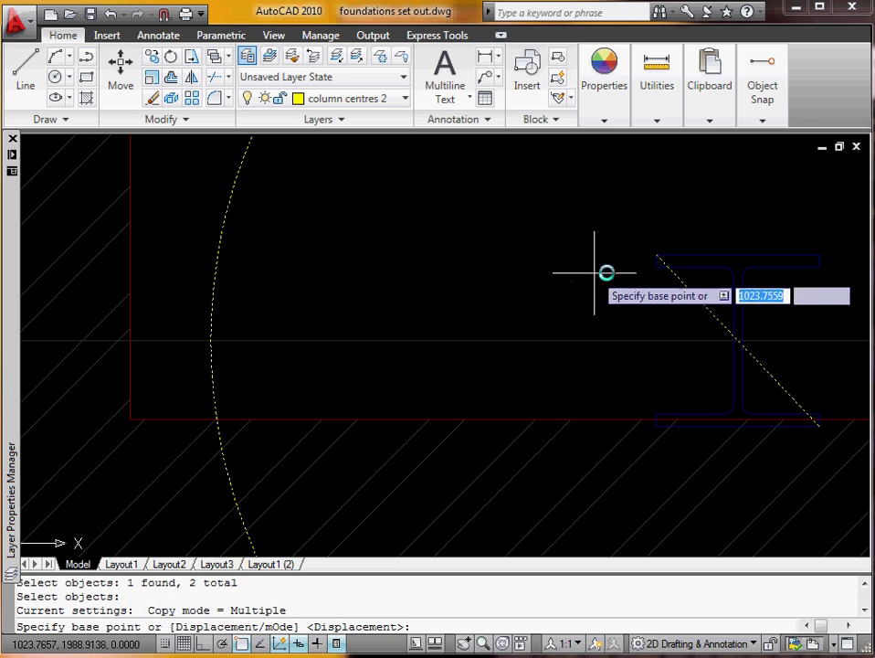
pyautogui.click(661, 253)
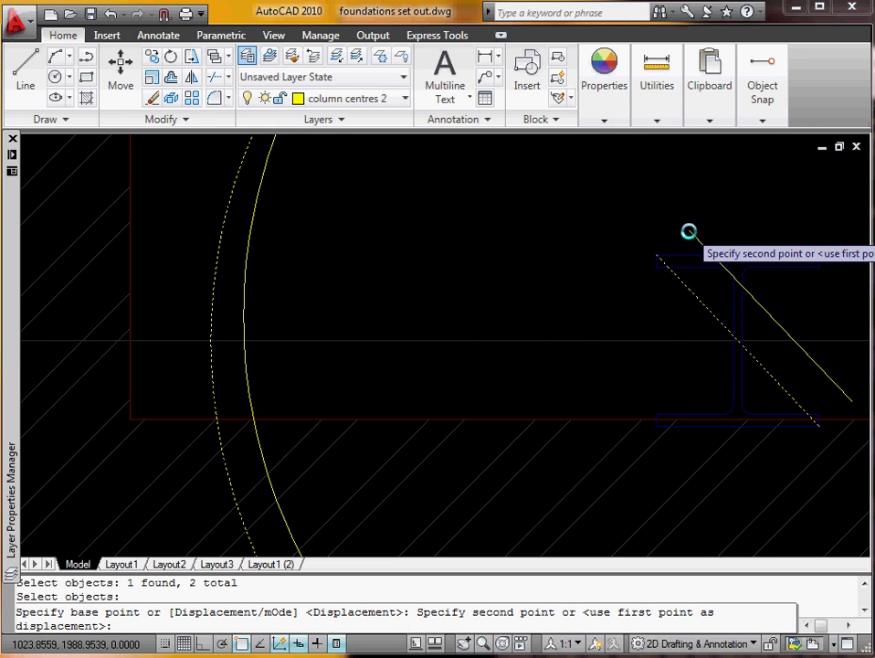
pyautogui.scroll(-5, 640, 251)
pyautogui.scroll(10, 356, 221)
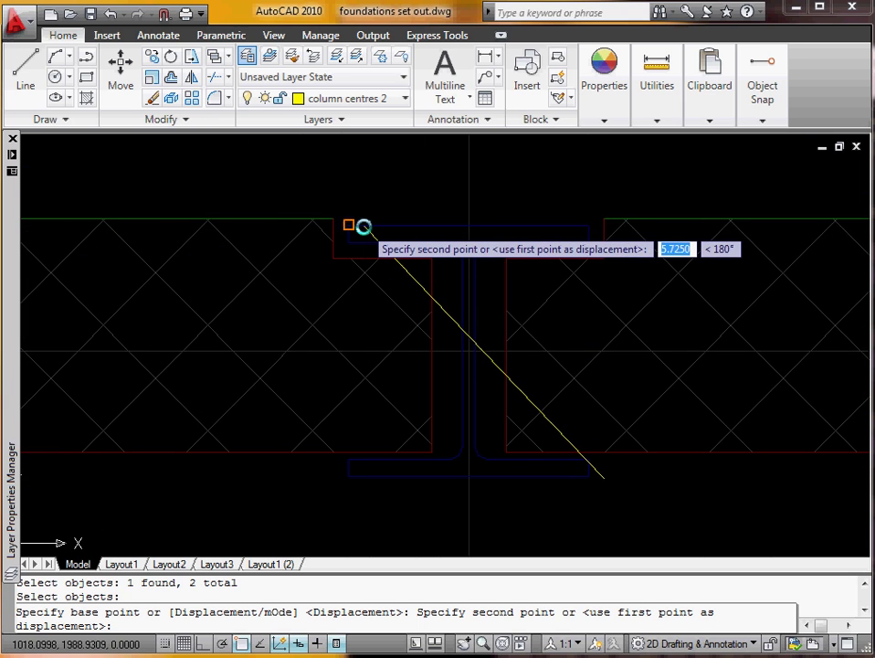
pyautogui.click(364, 225)
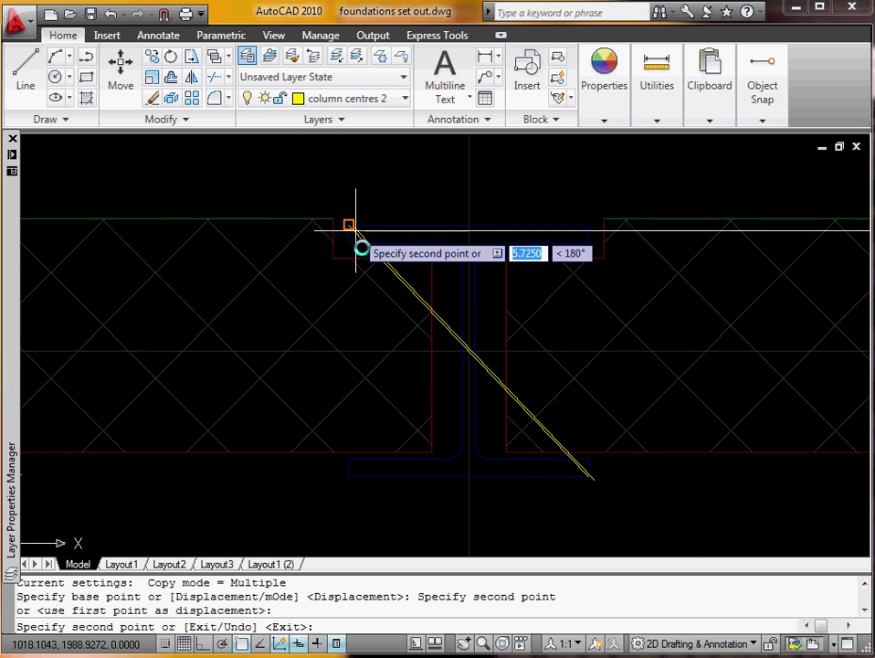
pyautogui.scroll(-5, 597, 483)
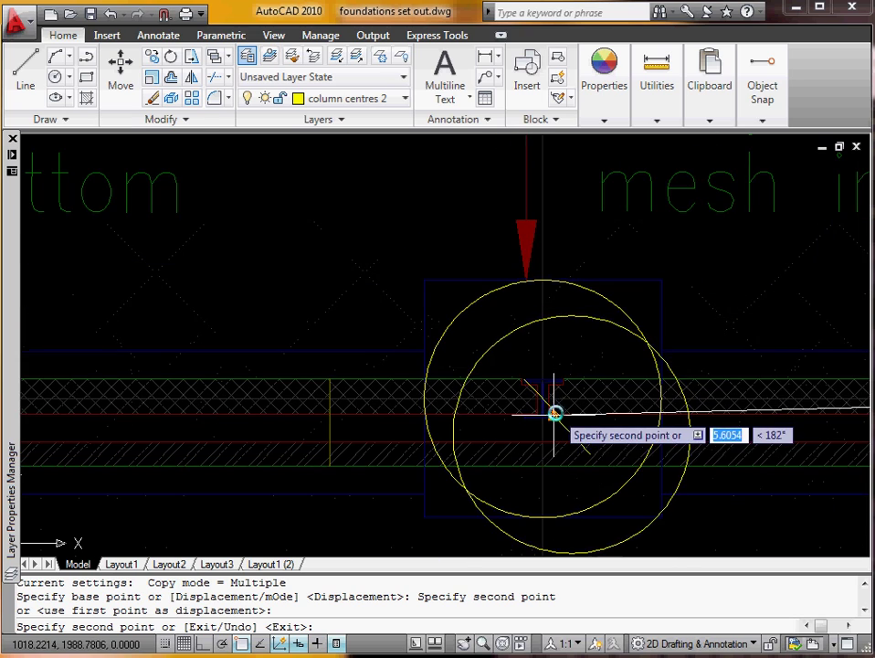
pyautogui.scroll(-3, 470, 405)
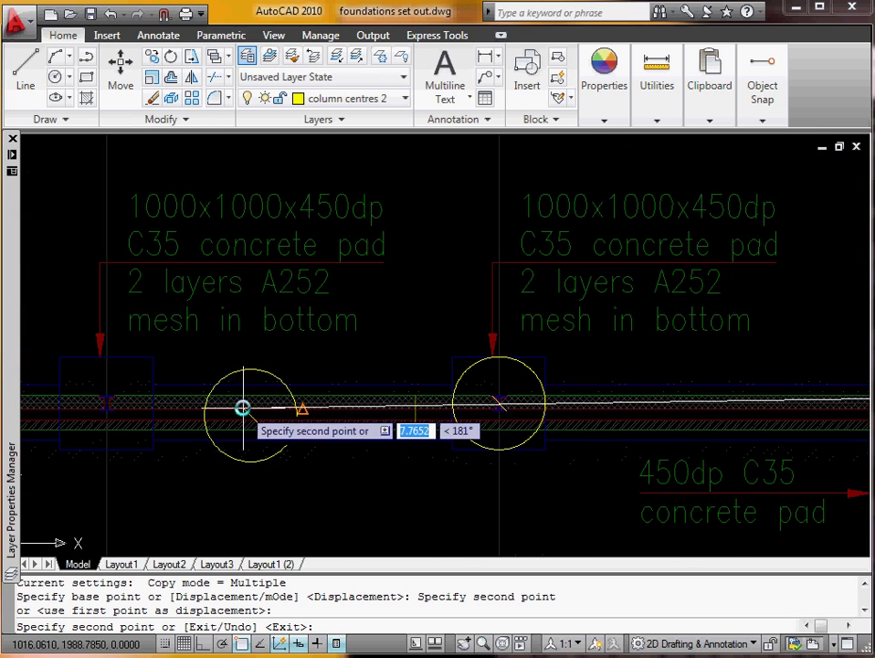
pyautogui.press('Escape')
pyautogui.scroll(-3, 285, 361)
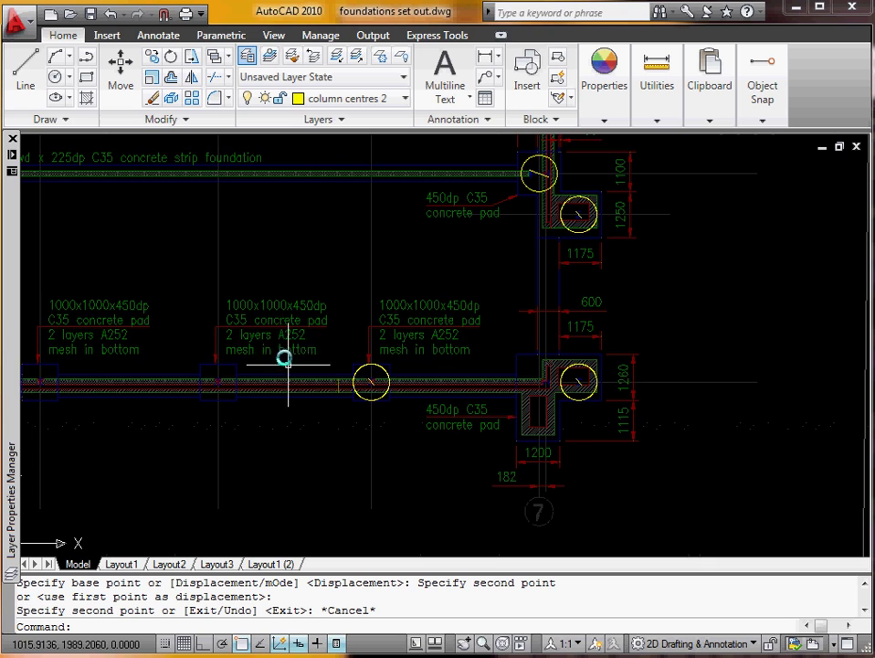
pyautogui.moveTo(285, 357); pyautogui.dragTo(460, 367, button='middle')
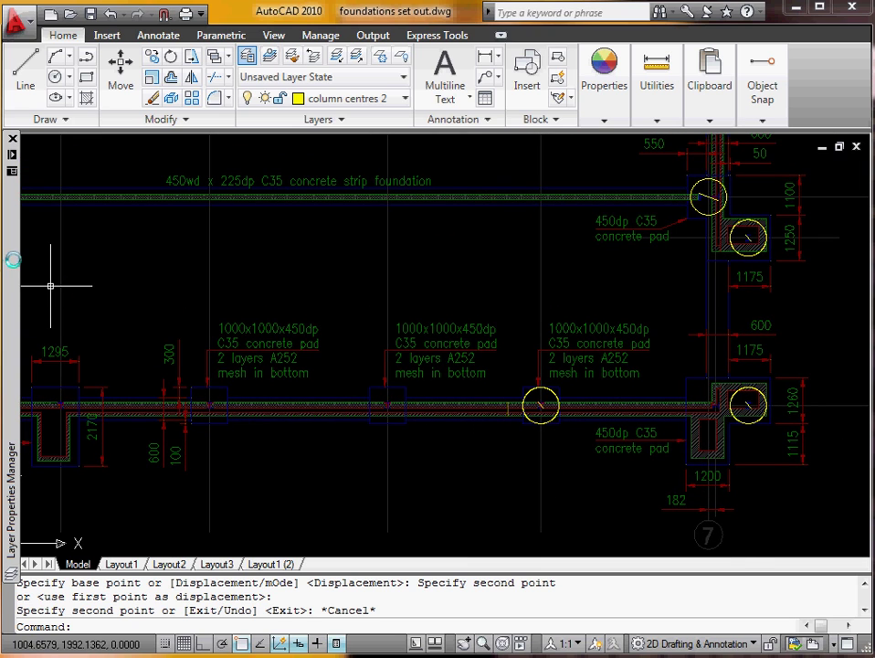
pyautogui.moveTo(12, 261)
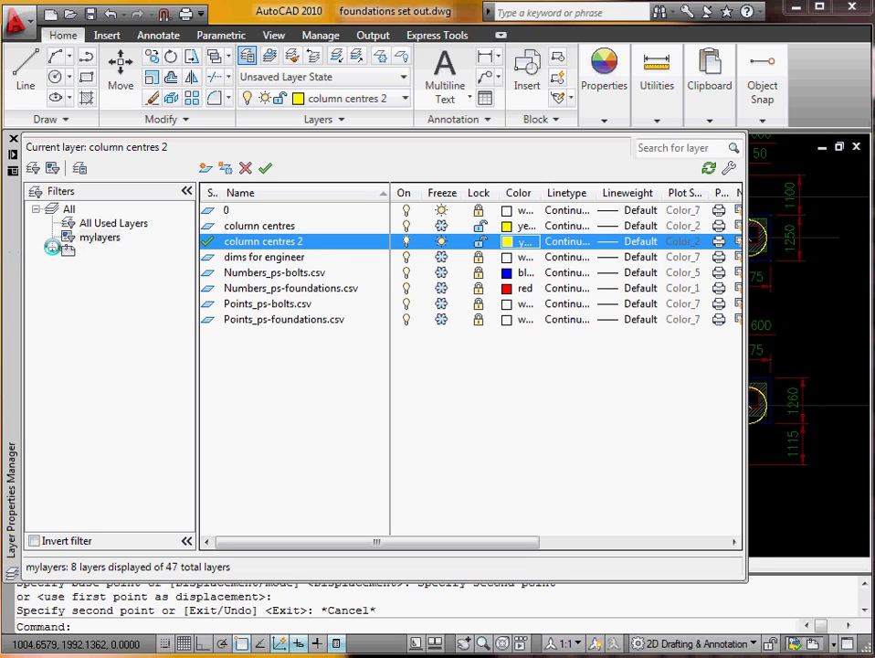
pyautogui.click(441, 225)
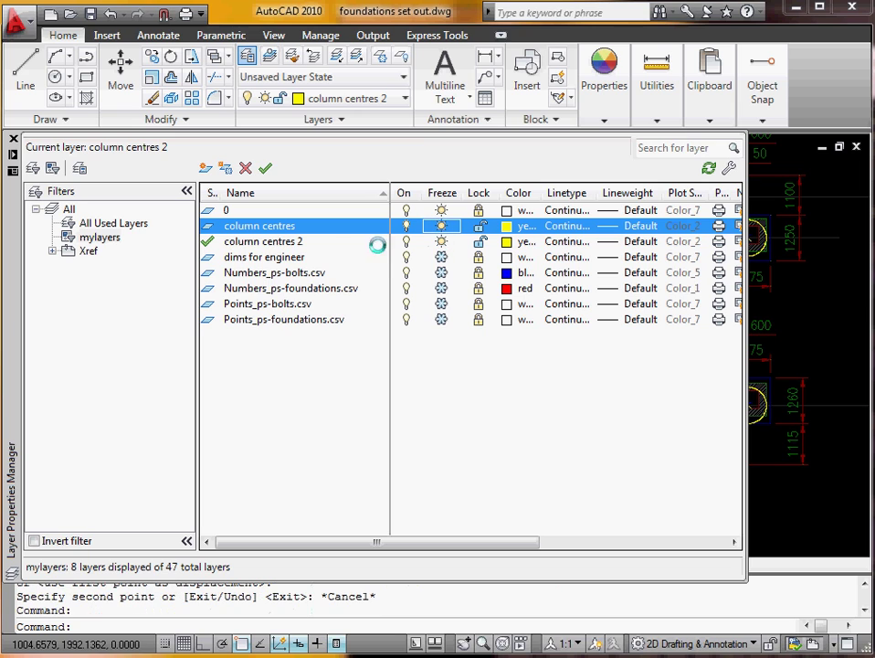
pyautogui.doubleClick(209, 226)
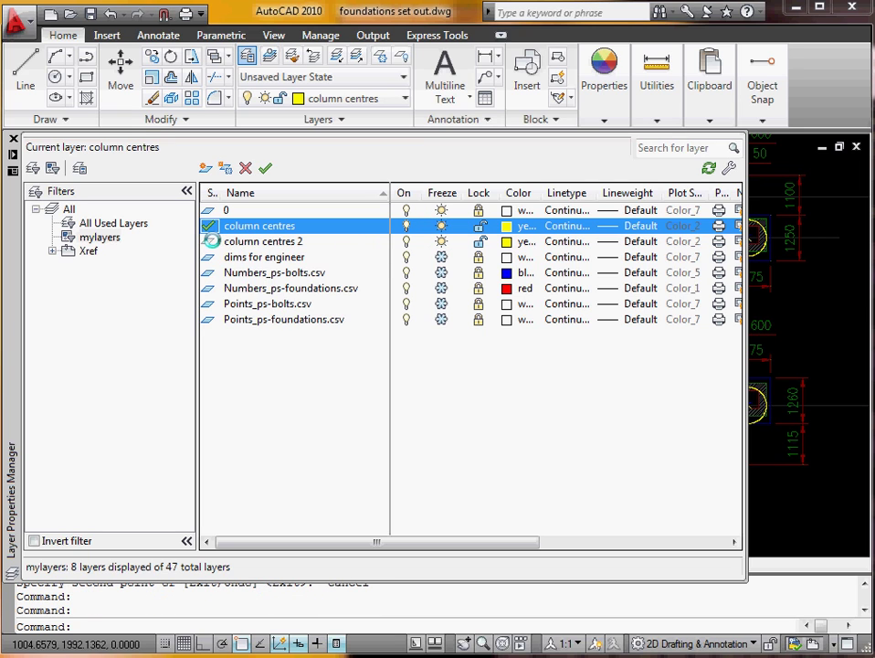
pyautogui.click(433, 236)
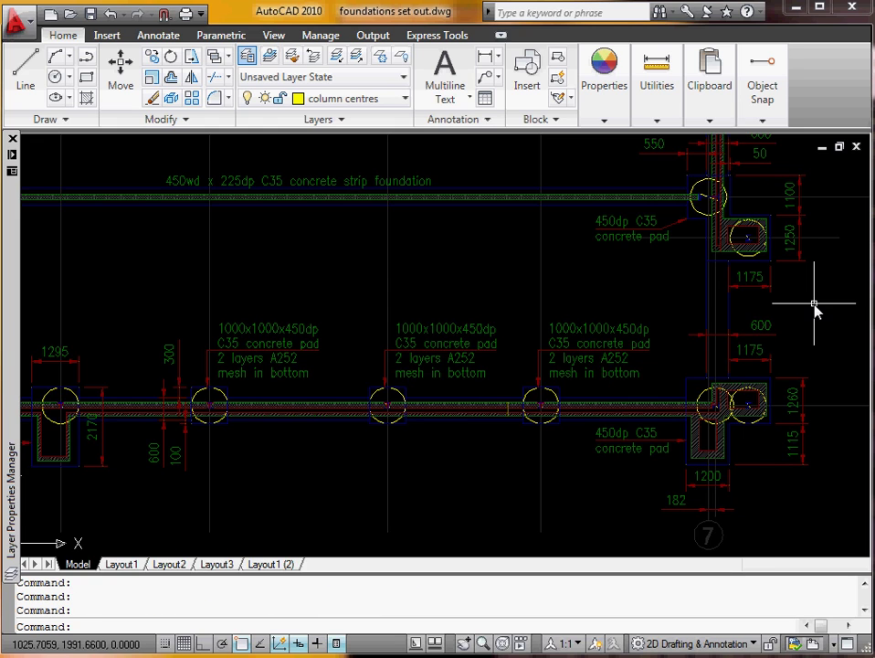
pyautogui.scroll(-2, 729, 289)
pyautogui.scroll(5, 729, 351)
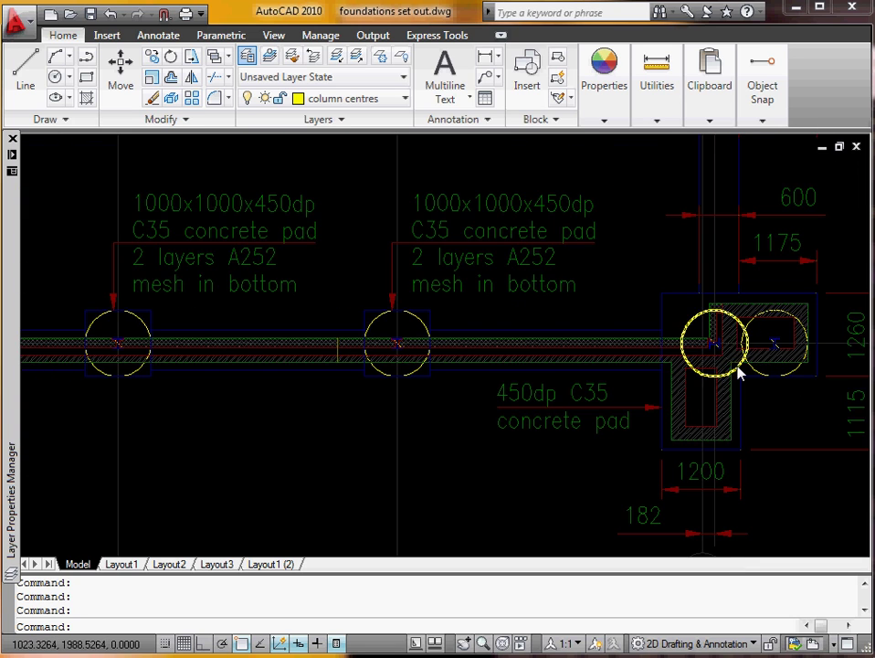
pyautogui.scroll(-4, 738, 370)
pyautogui.moveTo(650, 283); pyautogui.dragTo(491, 332, button='middle')
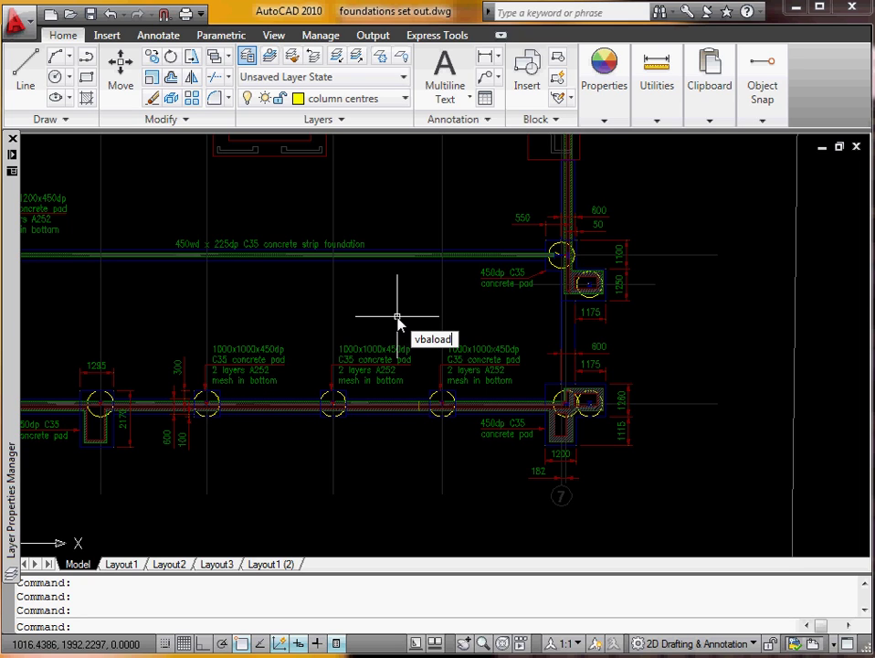
# Load sean64-1.dvb through VBALOAD and enable its macros
pyautogui.press('Return')
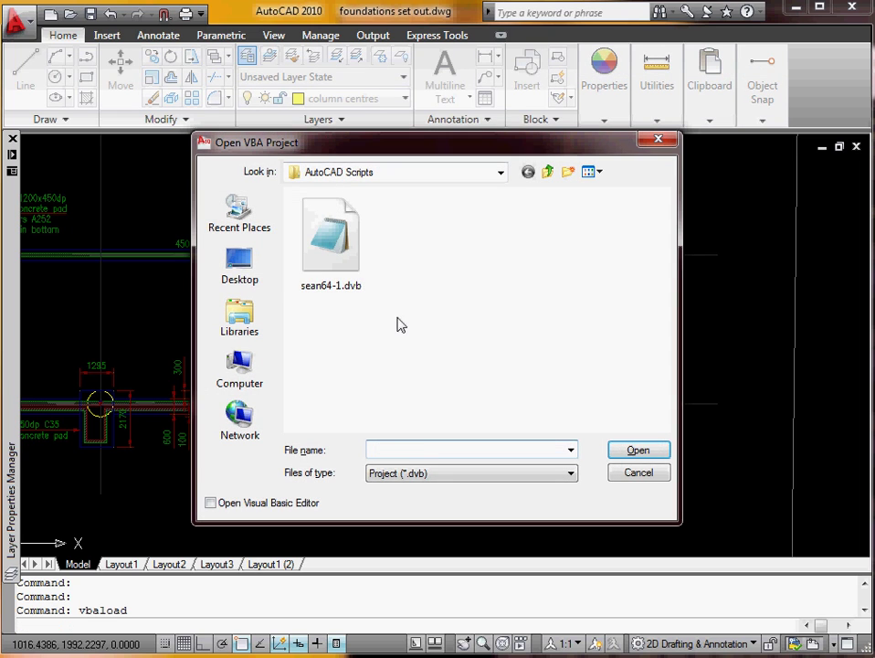
pyautogui.click(355, 249)
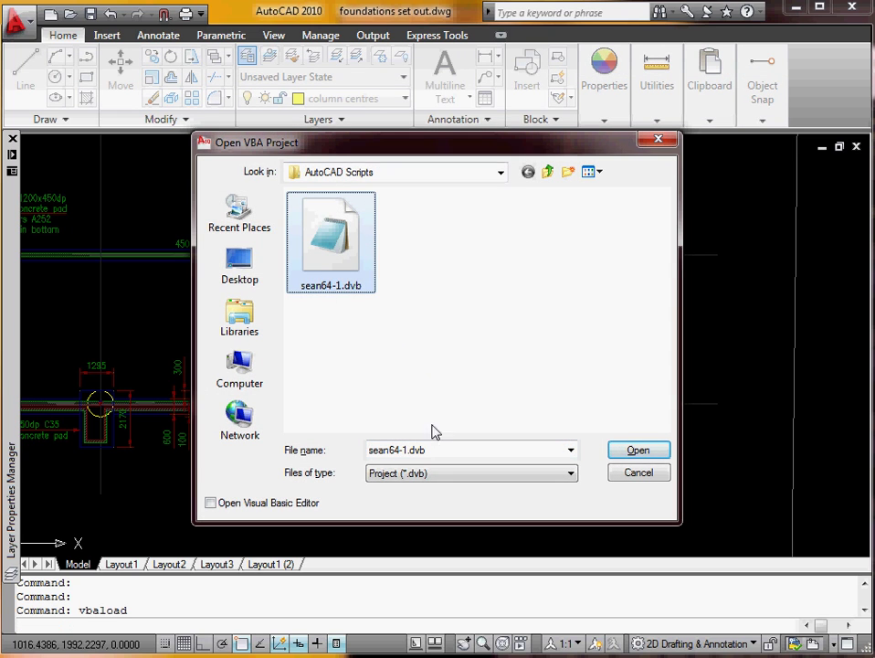
pyautogui.click(640, 450)
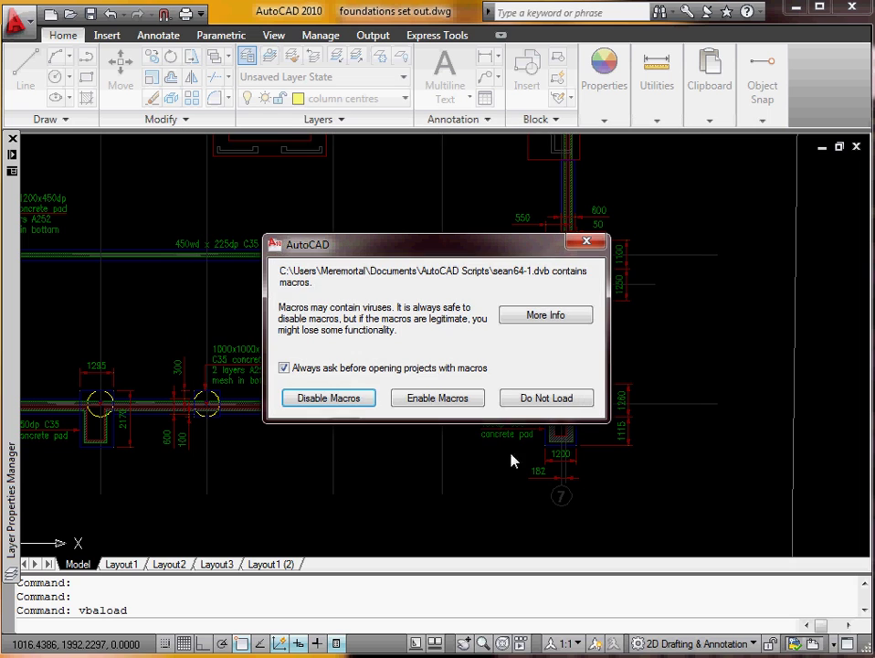
pyautogui.click(437, 400)
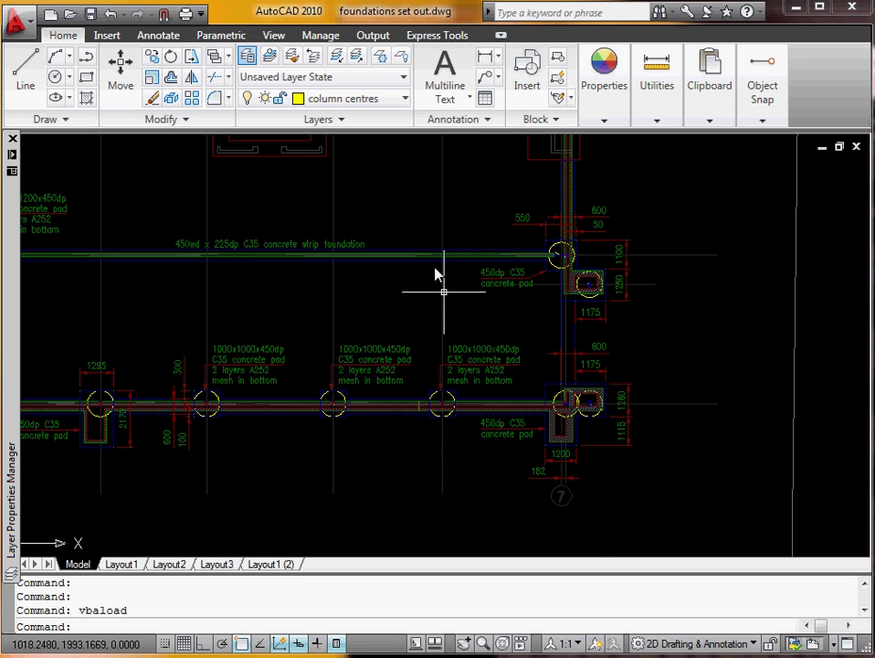
# Turn off Endpoint and Midpoint snaps and turn on Center in Osnap Settings
pyautogui.keyDown('shift'); pyautogui.rightClick(415, 176); pyautogui.keyUp('shift')
pyautogui.click(483, 552)
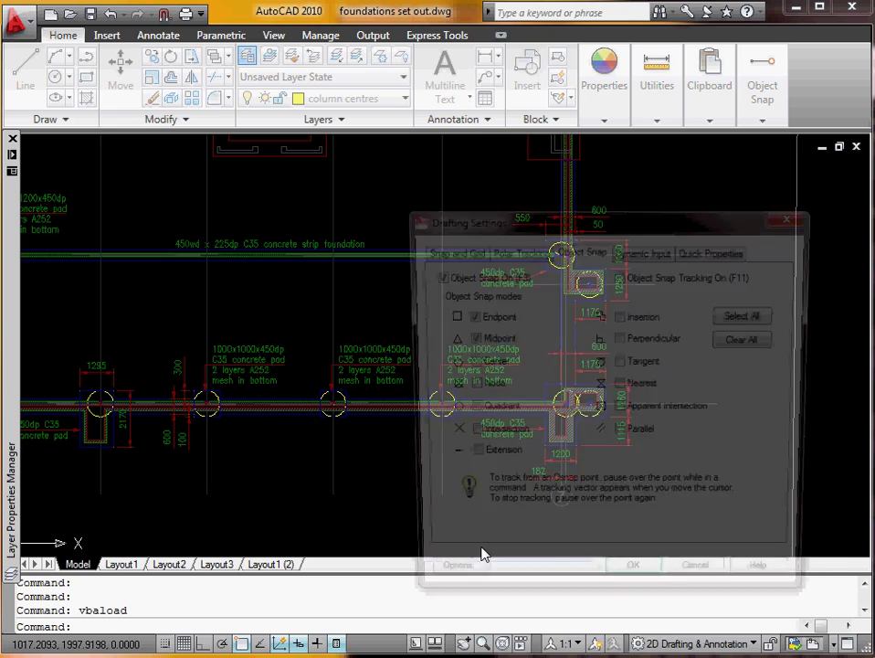
pyautogui.click(465, 316)
pyautogui.click(474, 339)
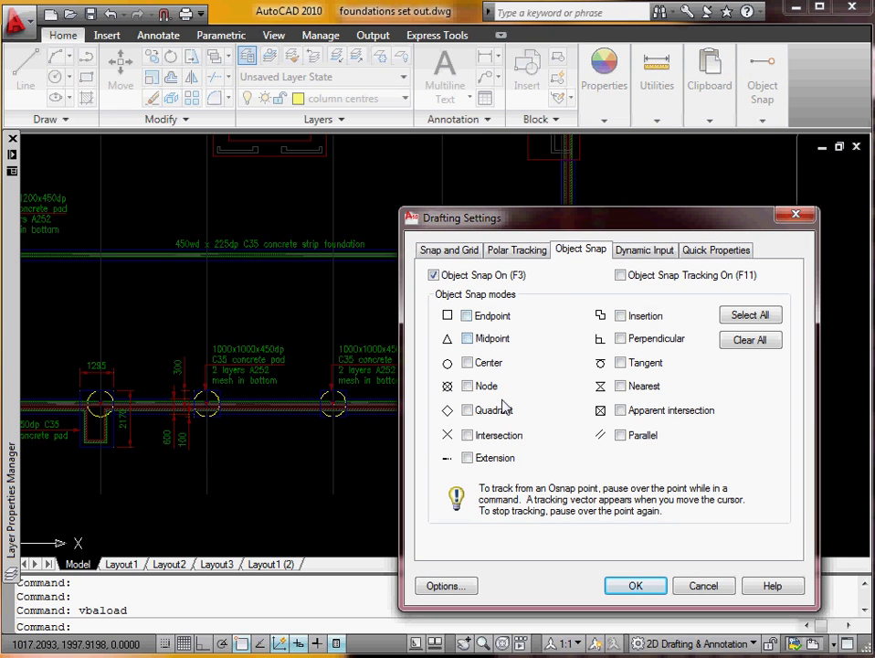
pyautogui.click(467, 362)
pyautogui.click(629, 587)
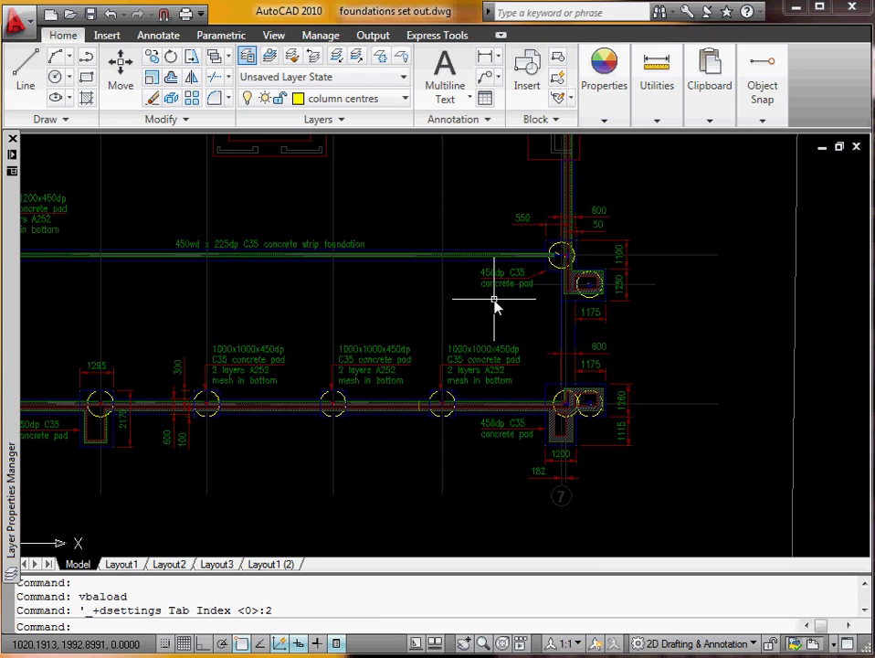
# Run the macro with VBARUN and choose Export... to write picked points to a text file
pyautogui.write('vba')
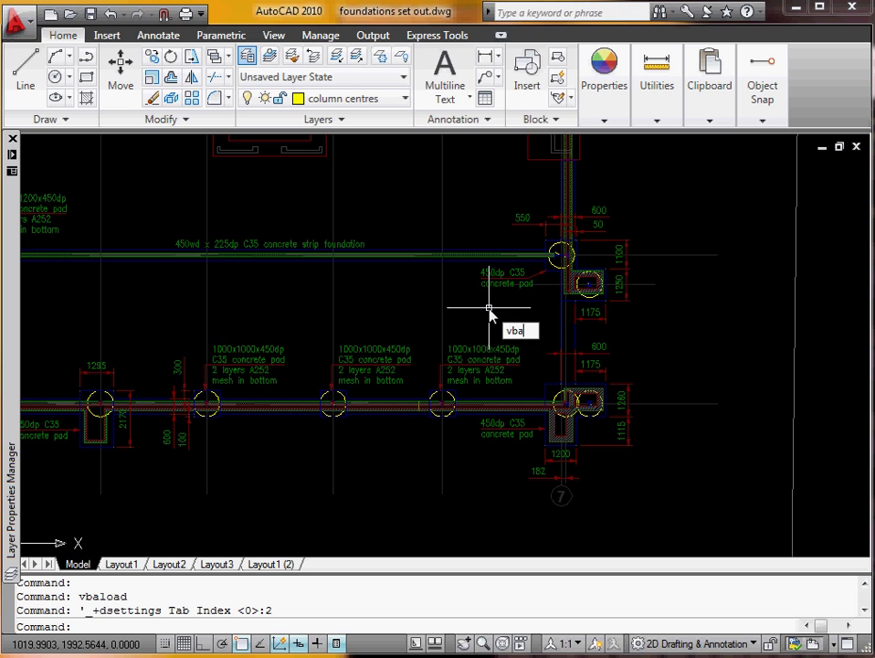
pyautogui.write('run')
pyautogui.press('Return')
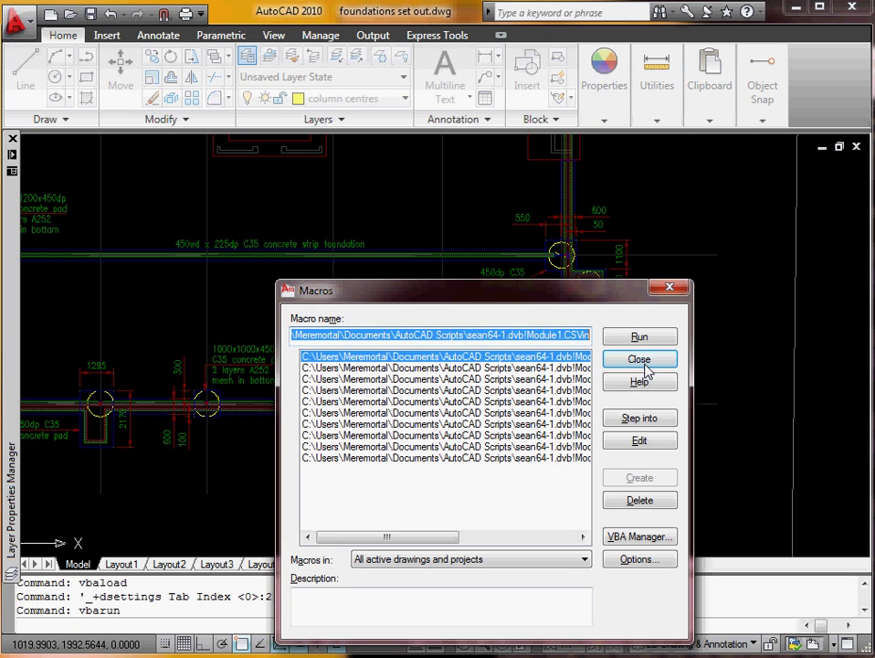
pyautogui.click(626, 339)
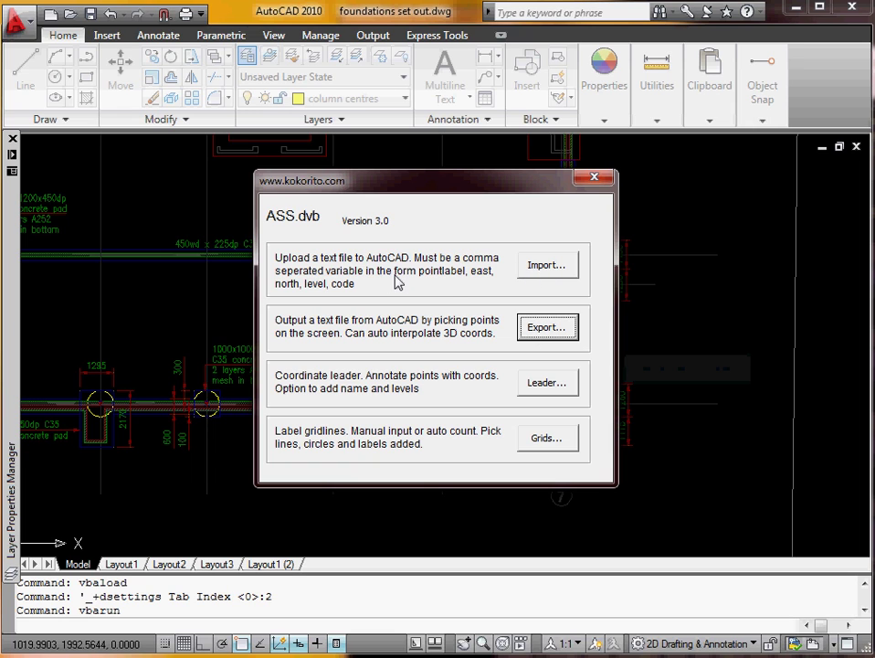
pyautogui.click(542, 330)
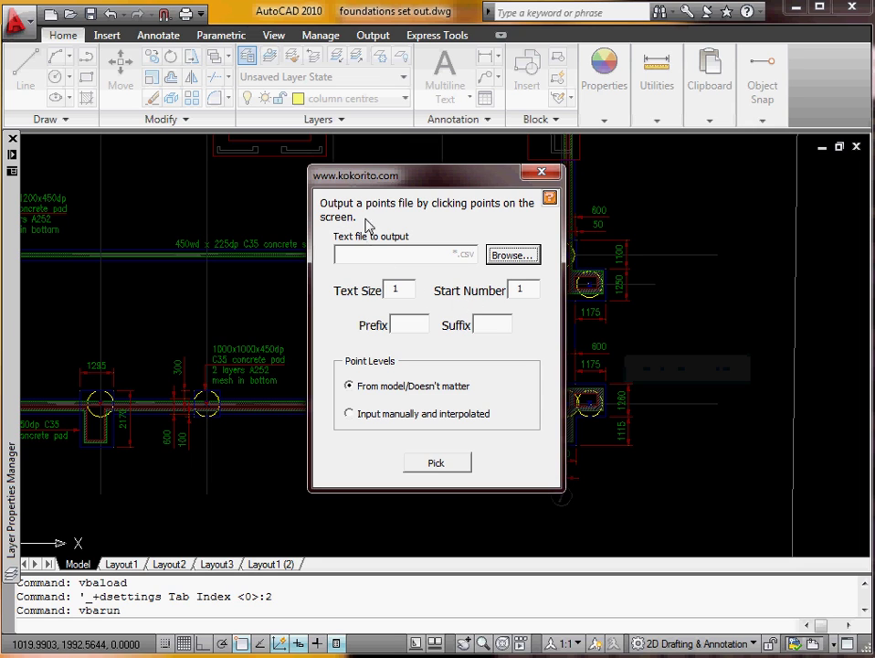
# Save the points file as 'steel setout' in My Documents\Acad demo, set text size 0.5, and start picking
pyautogui.click(511, 255)
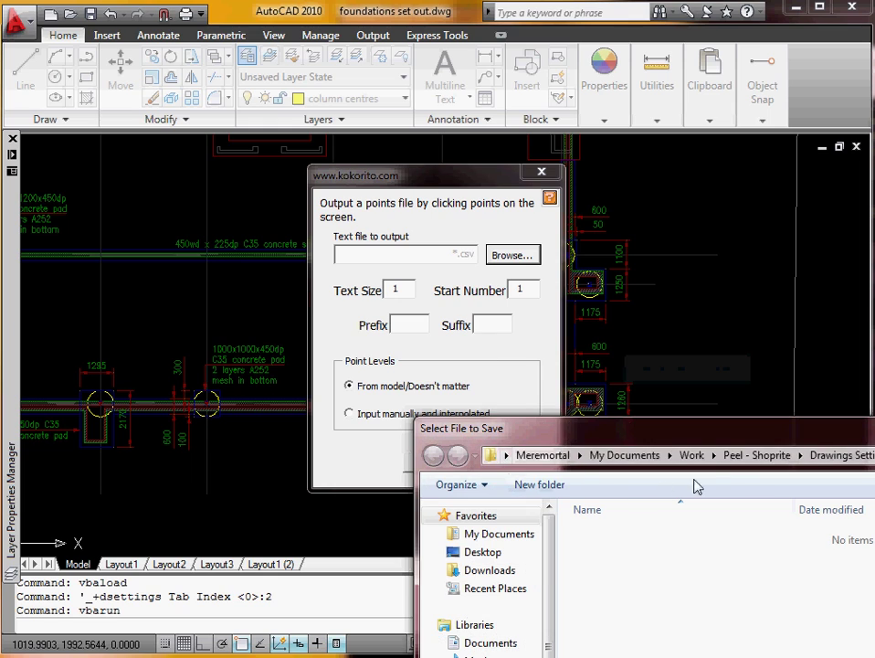
pyautogui.click(639, 456)
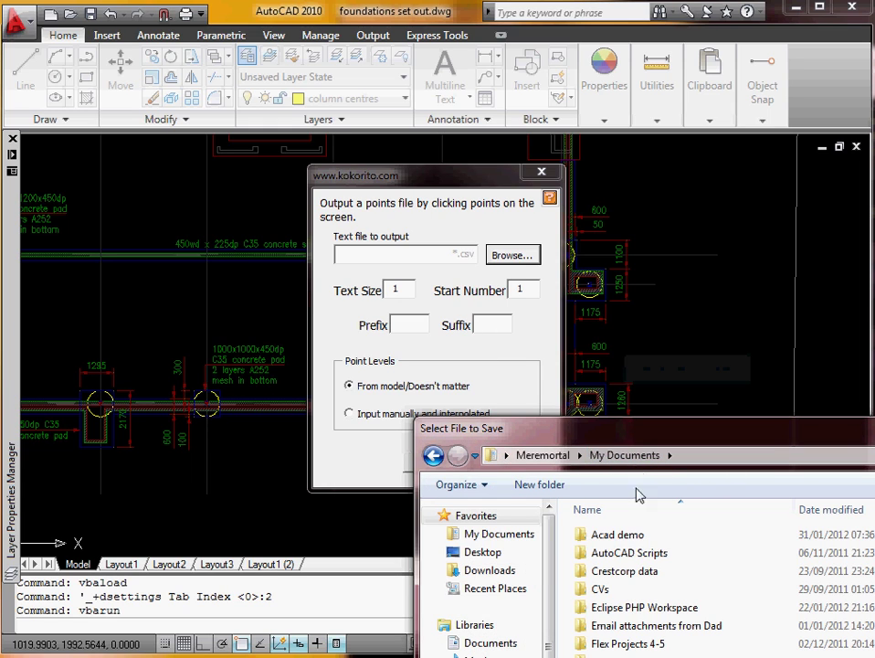
pyautogui.doubleClick(628, 534)
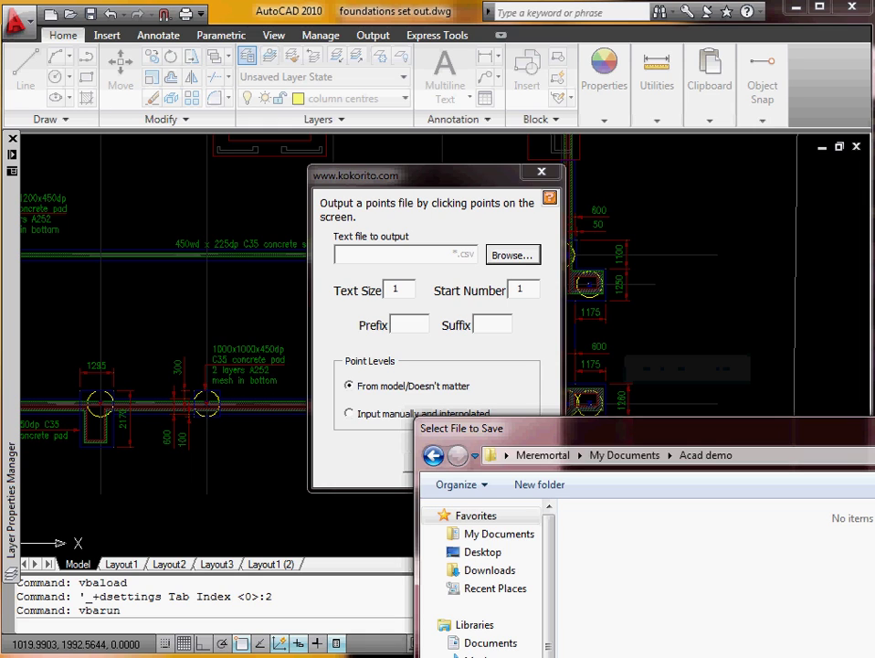
pyautogui.press('Return')
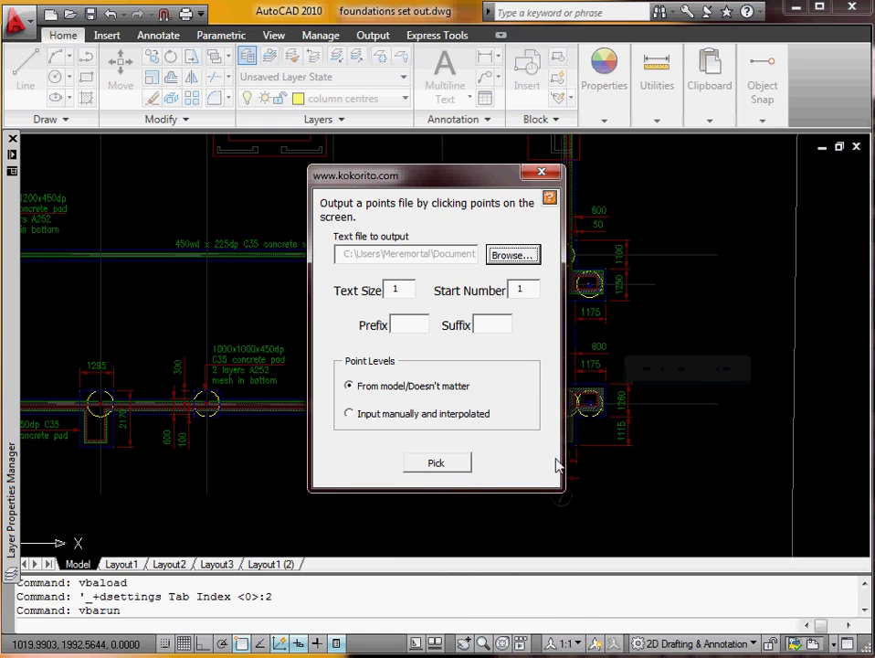
pyautogui.click(513, 255)
pyautogui.moveTo(712, 431); pyautogui.dragTo(354, 108)
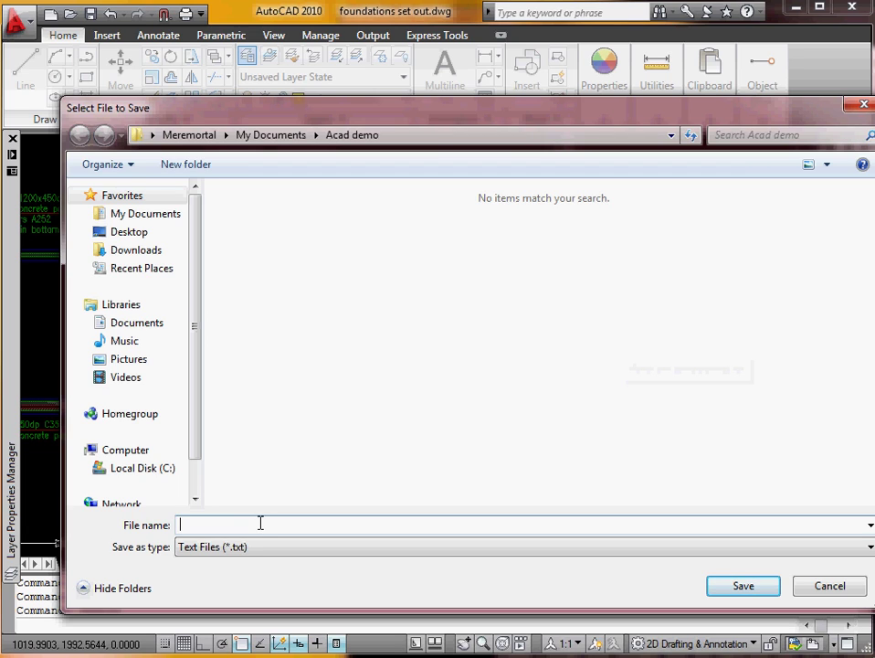
pyautogui.write('steel setout.csv')
pyautogui.click(751, 589)
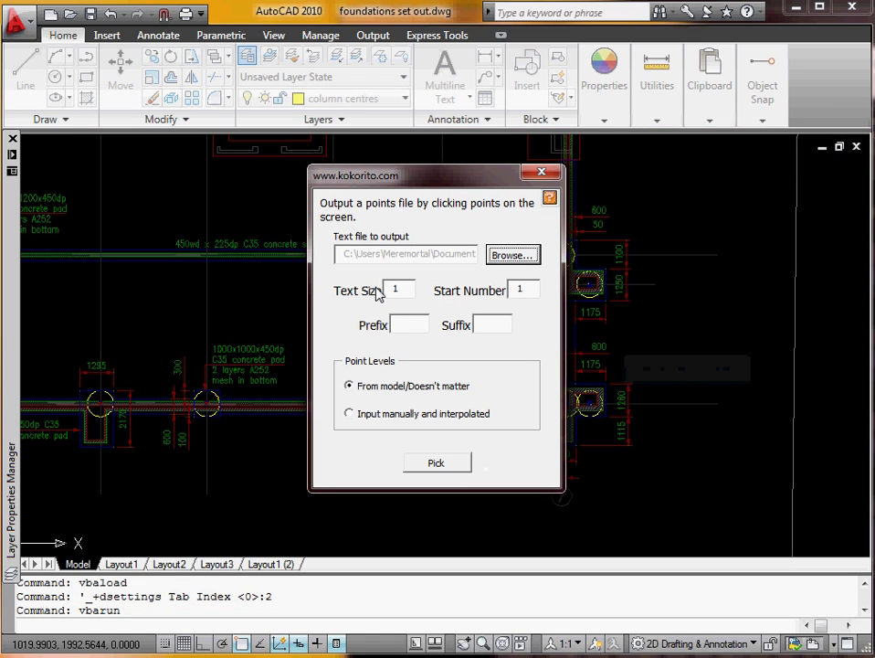
pyautogui.click(399, 288)
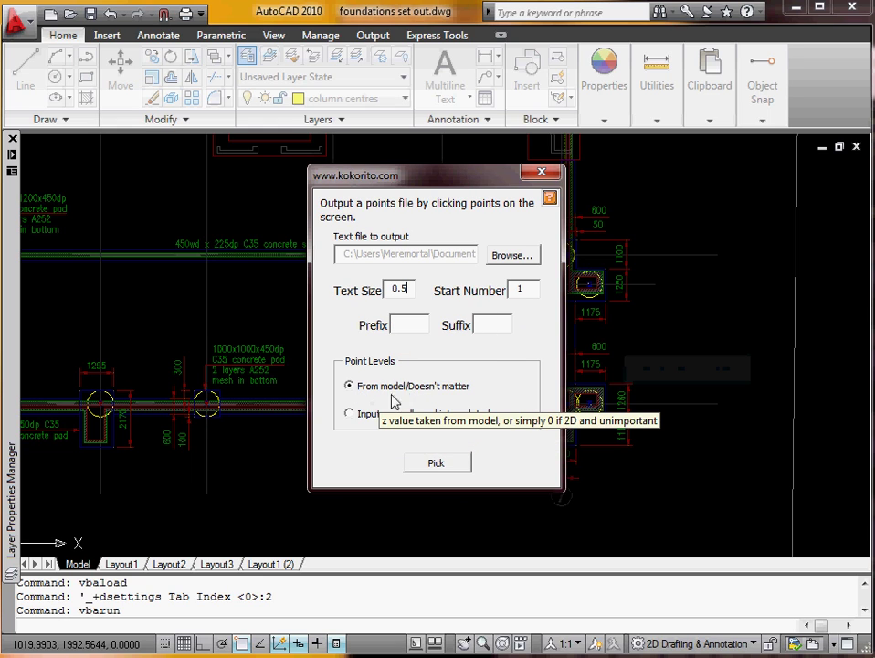
pyautogui.click(426, 464)
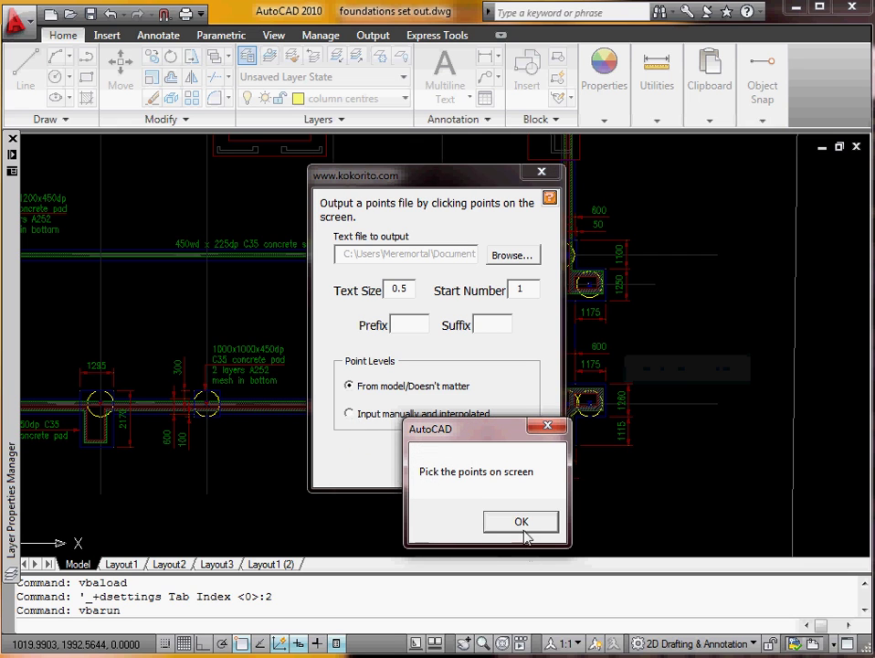
# Number the first six column-centre circles as points 1 through 6
pyautogui.click(522, 528)
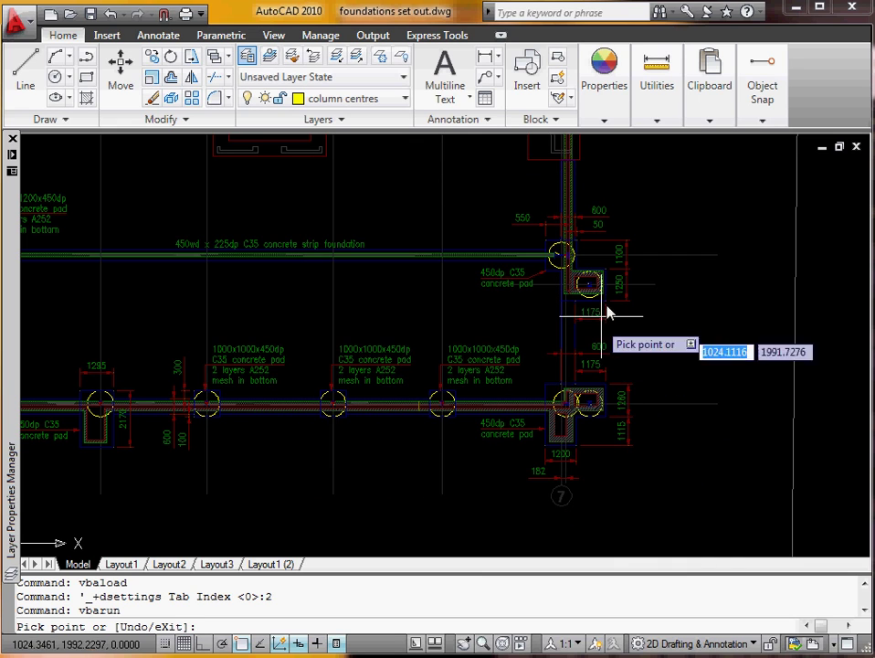
pyautogui.scroll(3, 630, 263)
pyautogui.scroll(-1, 518, 255)
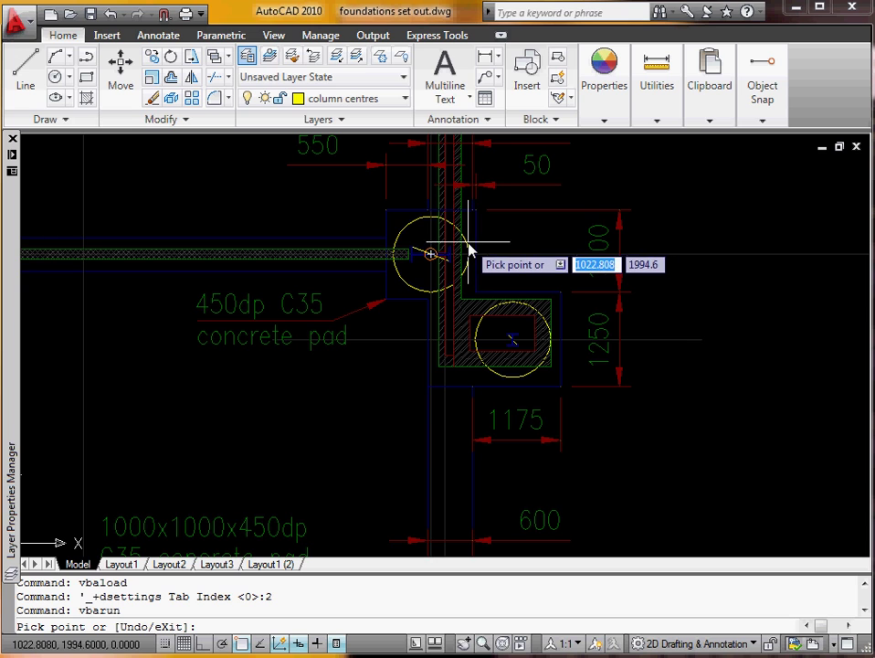
pyautogui.click(469, 248)
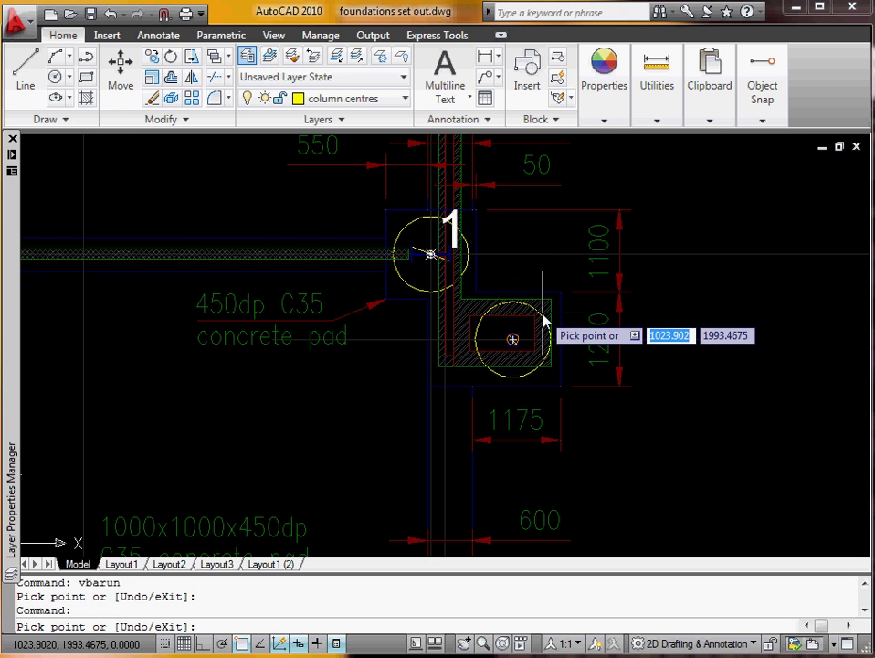
pyautogui.click(543, 319)
pyautogui.scroll(-2, 571, 336)
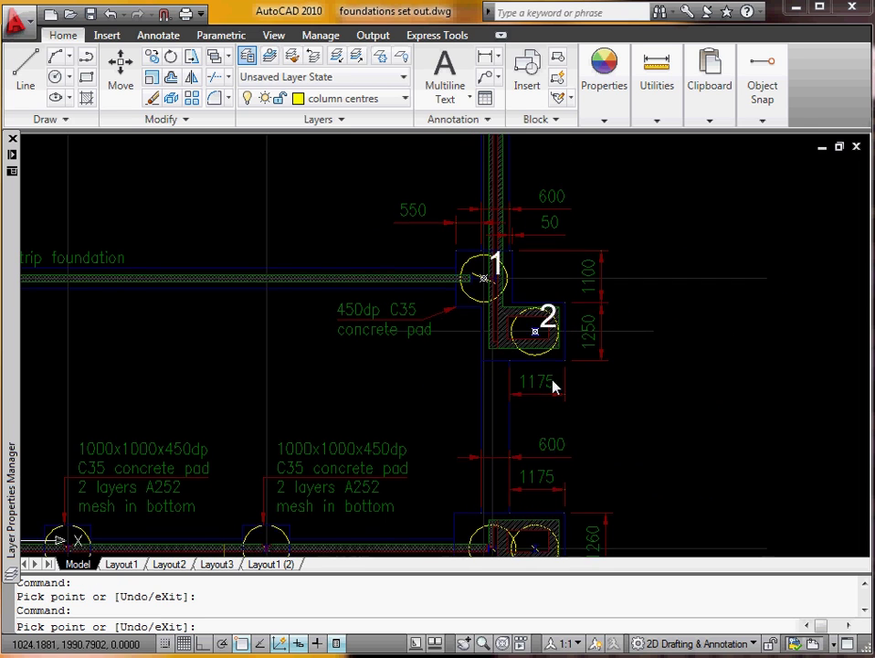
pyautogui.scroll(4, 540, 295)
pyautogui.scroll(2, 424, 312)
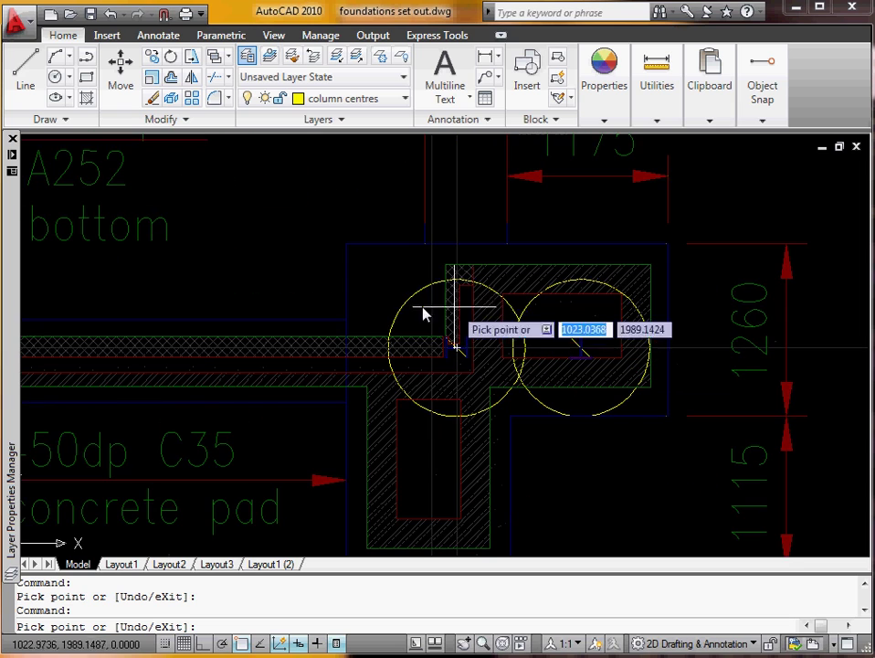
pyautogui.click(456, 345)
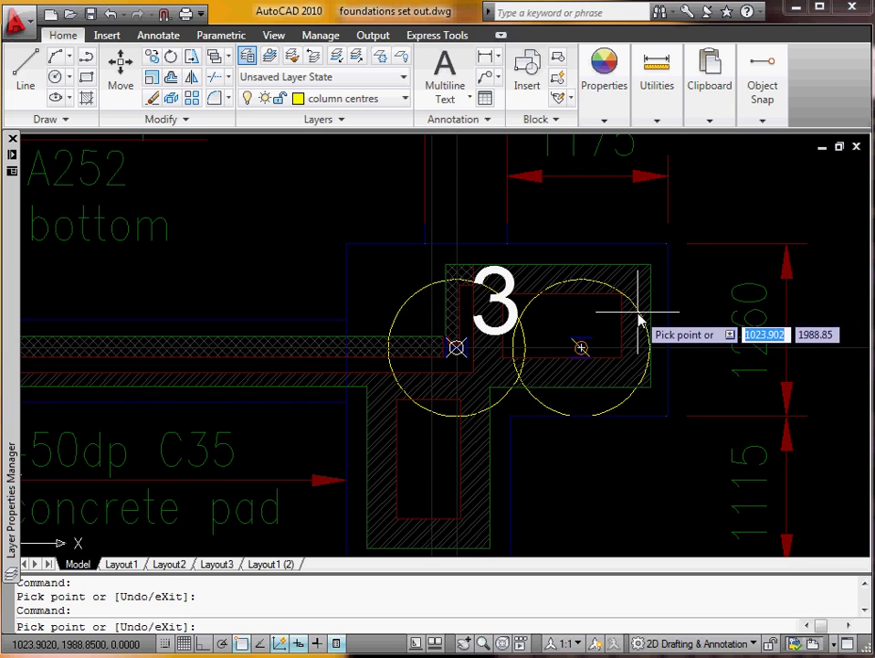
pyautogui.click(638, 321)
pyautogui.moveTo(552, 357); pyautogui.dragTo(703, 353, button='middle')
pyautogui.scroll(-1, 411, 328)
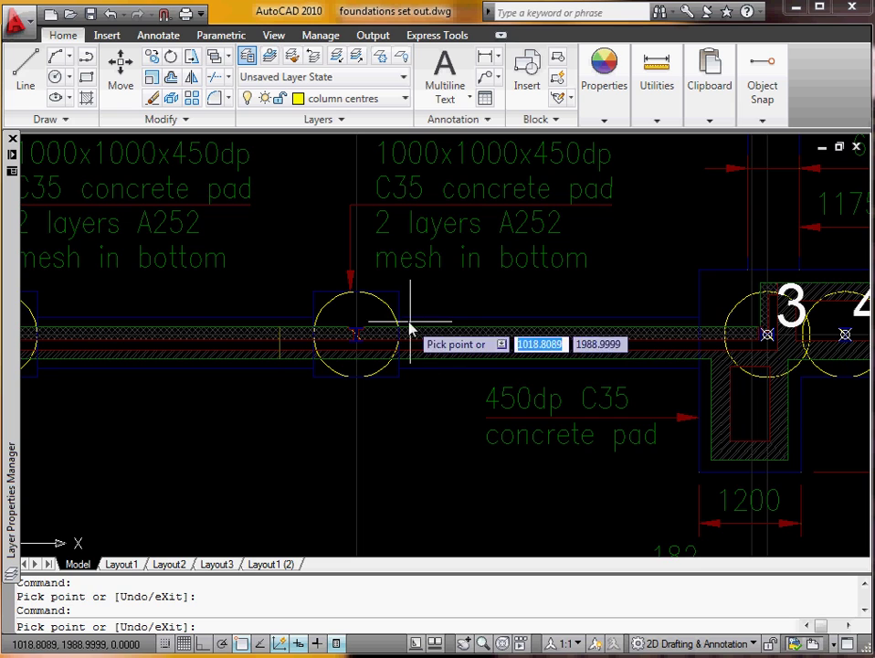
pyautogui.click(352, 331)
pyautogui.moveTo(341, 328); pyautogui.dragTo(510, 343, button='middle')
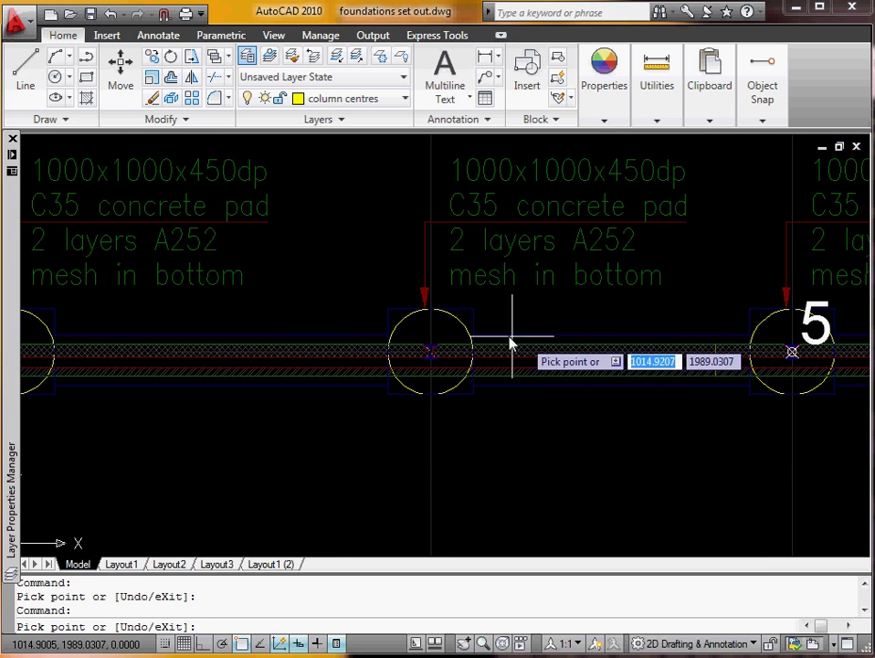
pyautogui.click(460, 329)
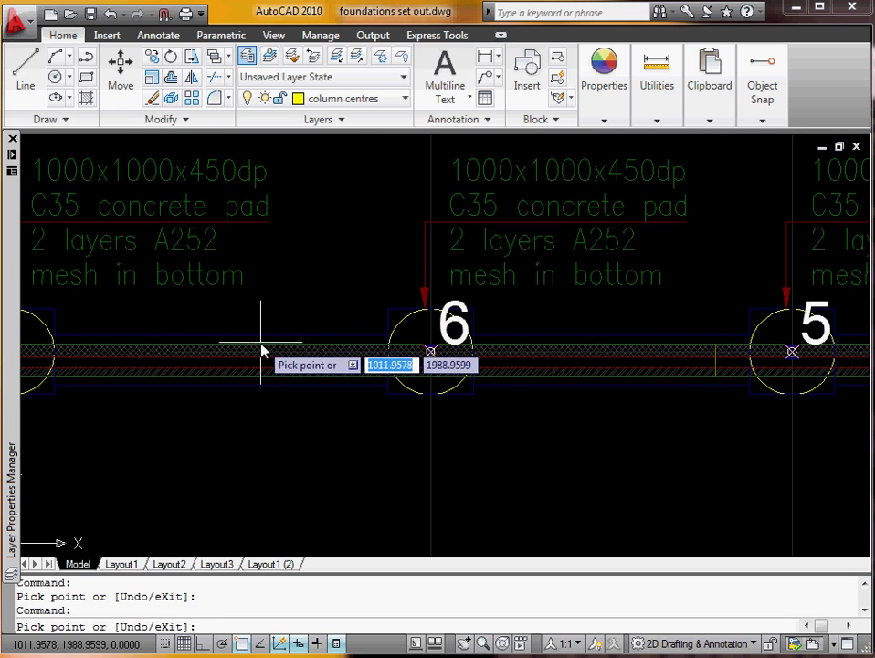
pyautogui.moveTo(681, 351); pyautogui.dragTo(768, 352, button='middle')
# Restart the numbering and label the next pad centres as points 7, 8, 9 and 10
pyautogui.press('Return')
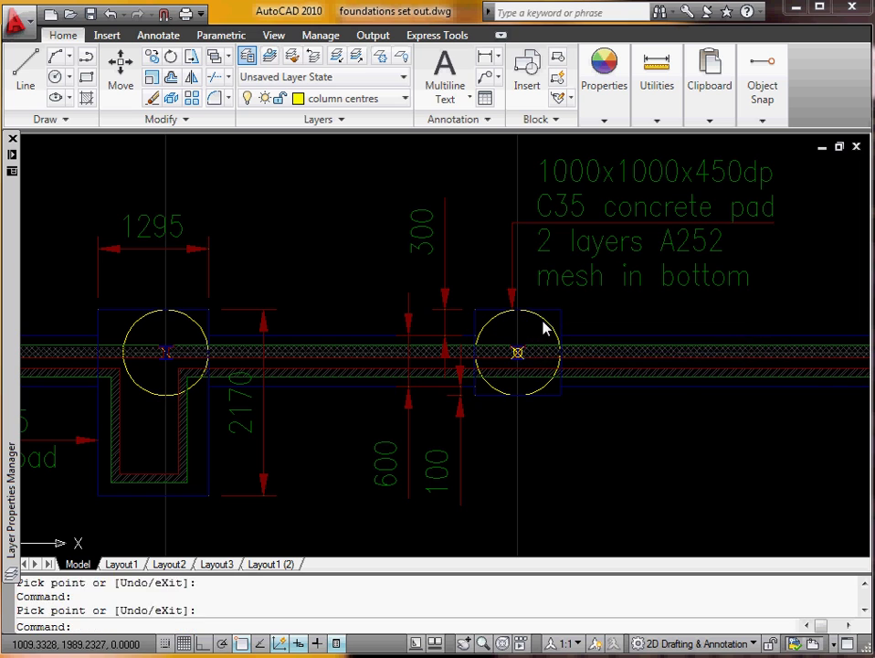
pyautogui.press('Return')
pyautogui.click(545, 329)
pyautogui.click(201, 330)
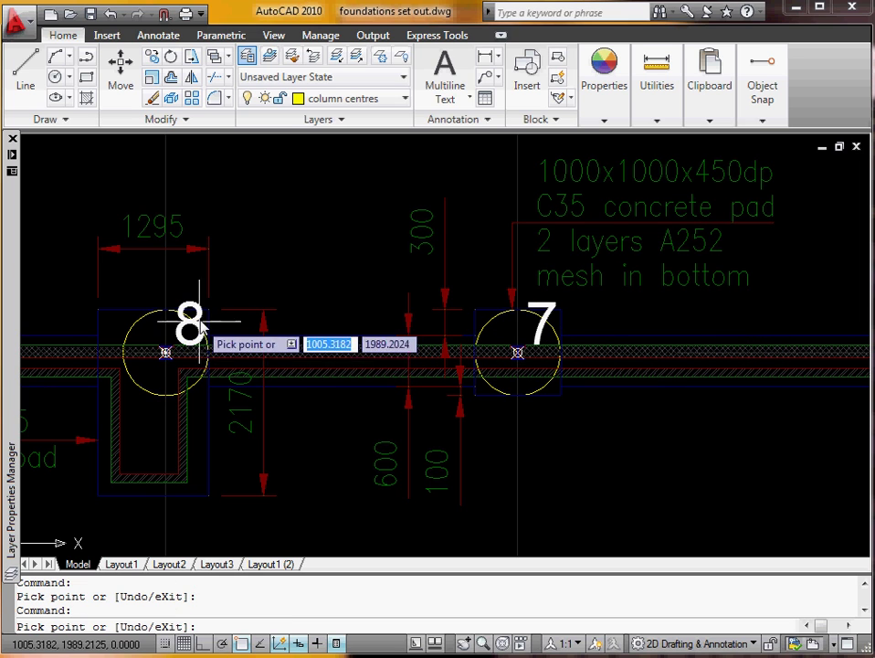
pyautogui.scroll(-3, 200, 330)
pyautogui.moveTo(252, 330); pyautogui.dragTo(822, 355, button='middle')
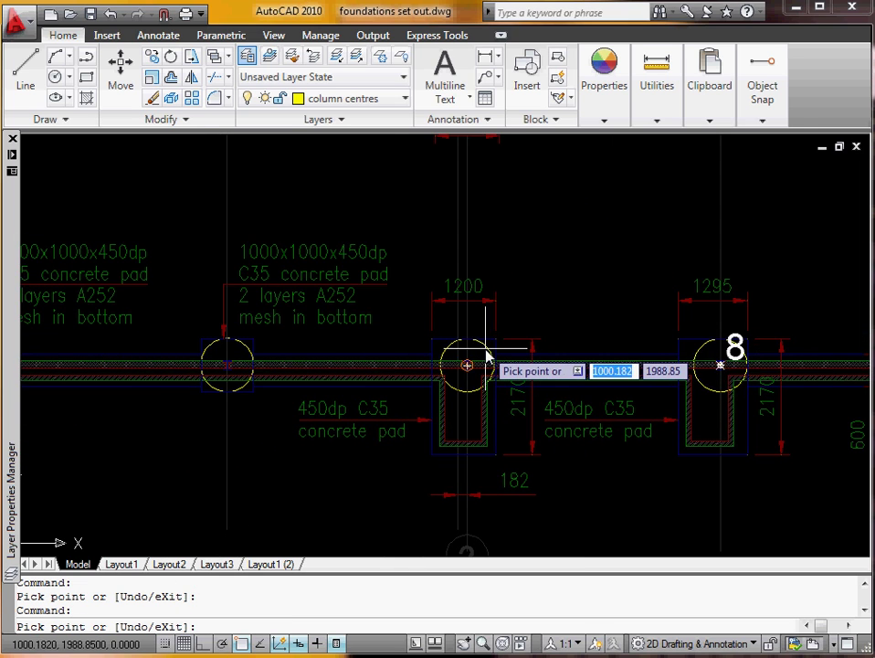
pyautogui.click(486, 358)
pyautogui.click(233, 364)
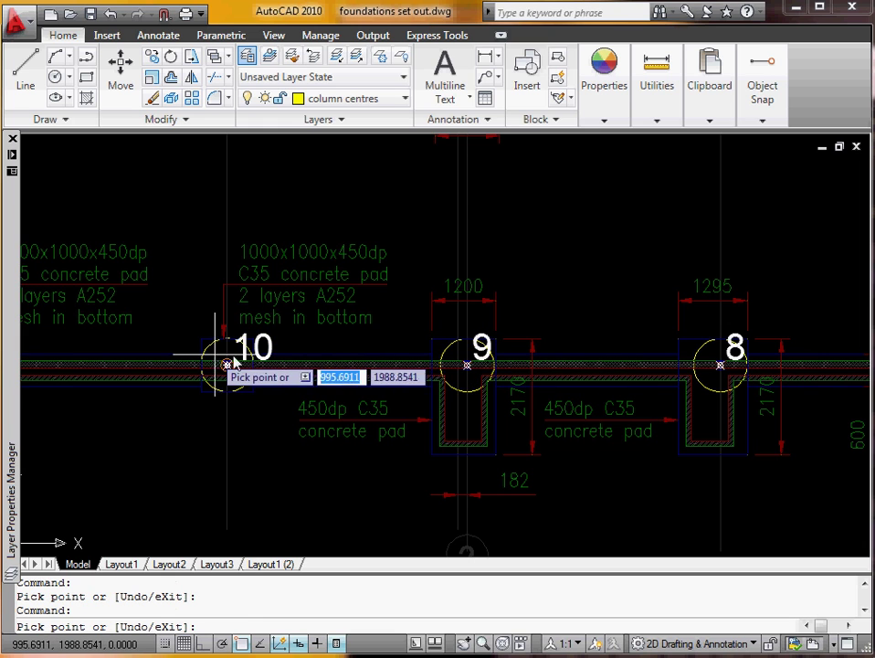
pyautogui.moveTo(235, 363); pyautogui.dragTo(737, 365, button='middle')
# Restart point numbering and place points 11–14 on the middle, AB and AA pad centres
pyautogui.press('Return')
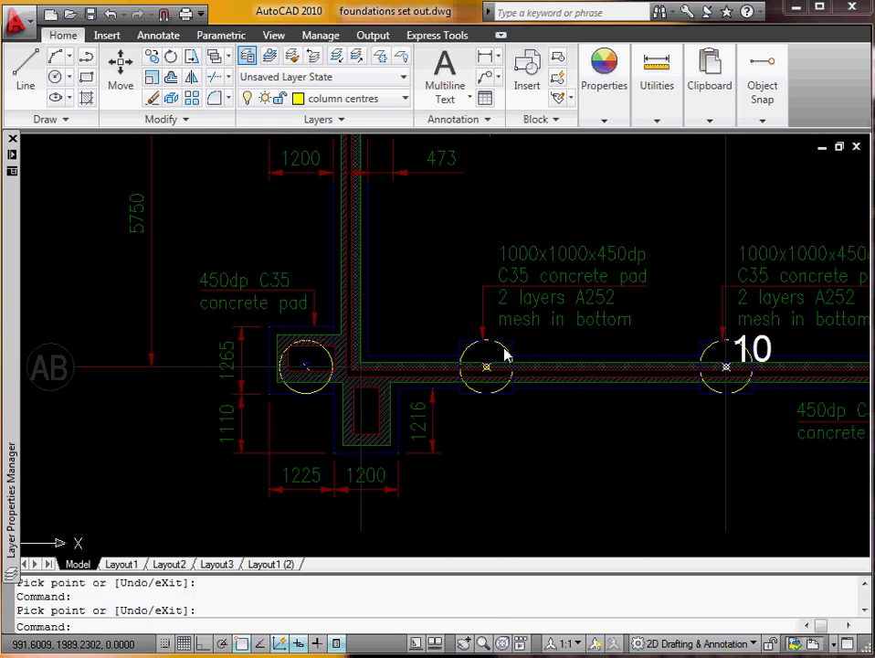
pyautogui.press('Return')
pyautogui.click(487, 365)
pyautogui.click(305, 365)
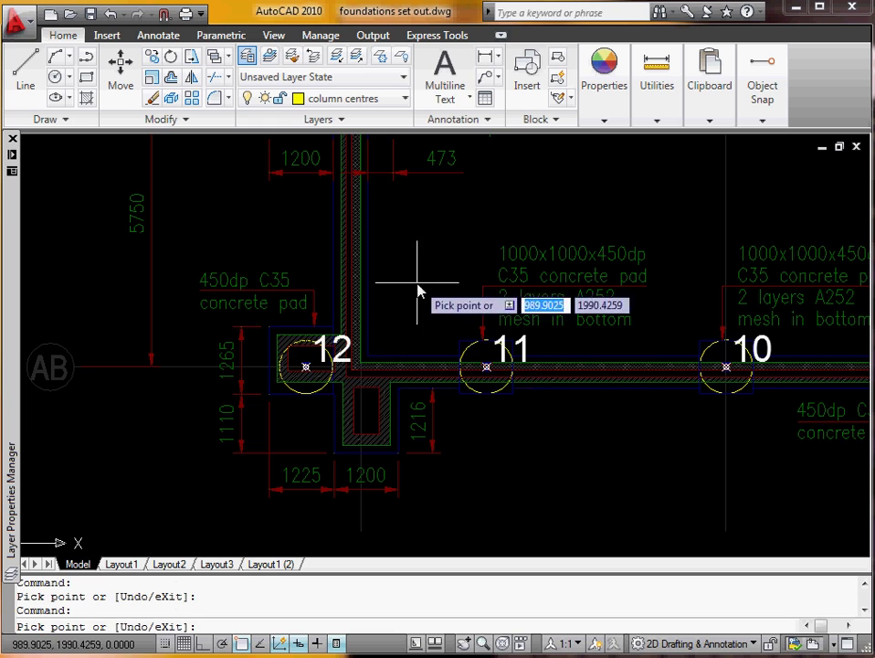
pyautogui.moveTo(418, 291); pyautogui.dragTo(423, 454, button='middle')
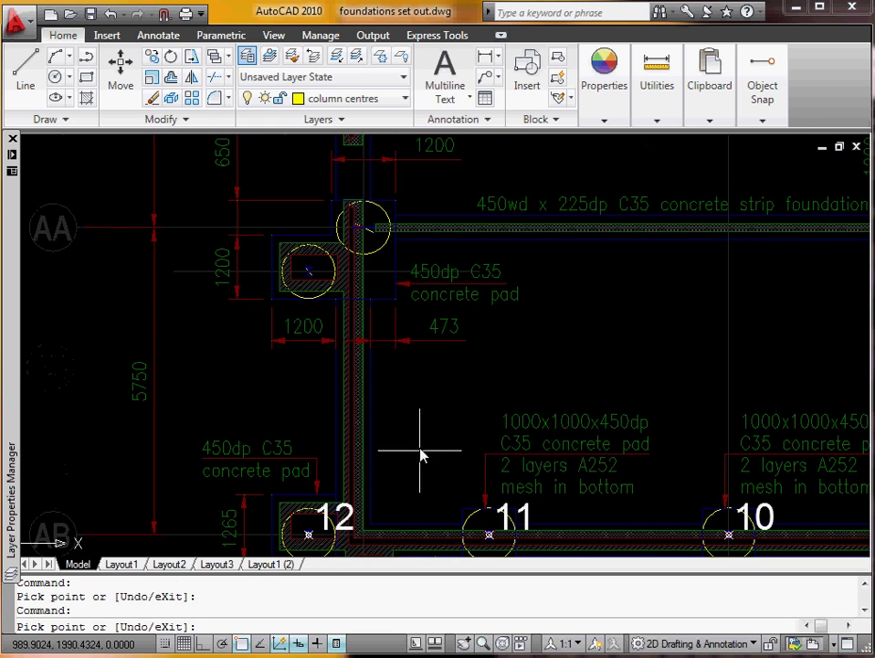
pyautogui.click(333, 272)
pyautogui.click(375, 254)
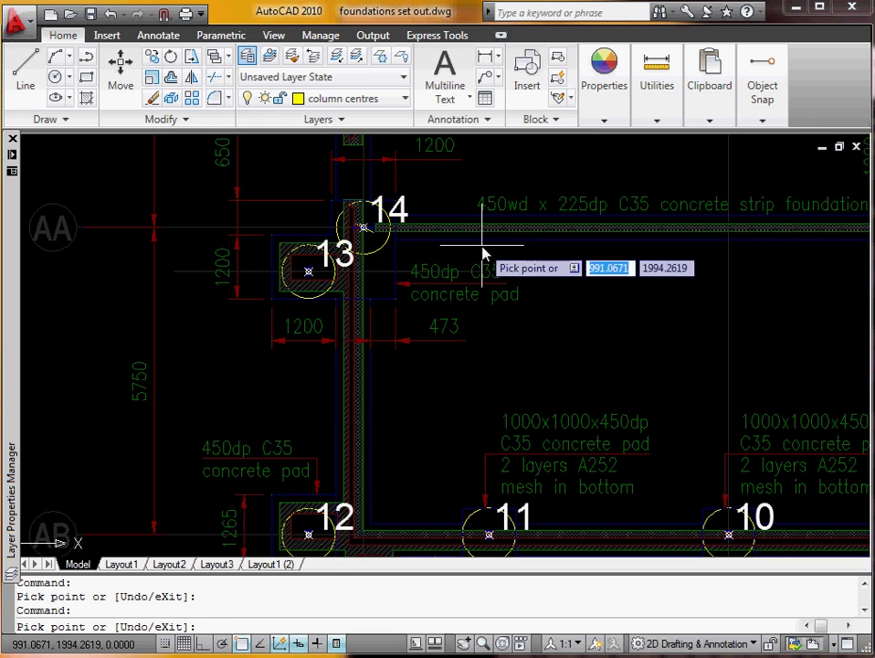
# Place points 15 and 16 at the A and B grid pad centres
pyautogui.moveTo(482, 247); pyautogui.dragTo(489, 508, button='middle')
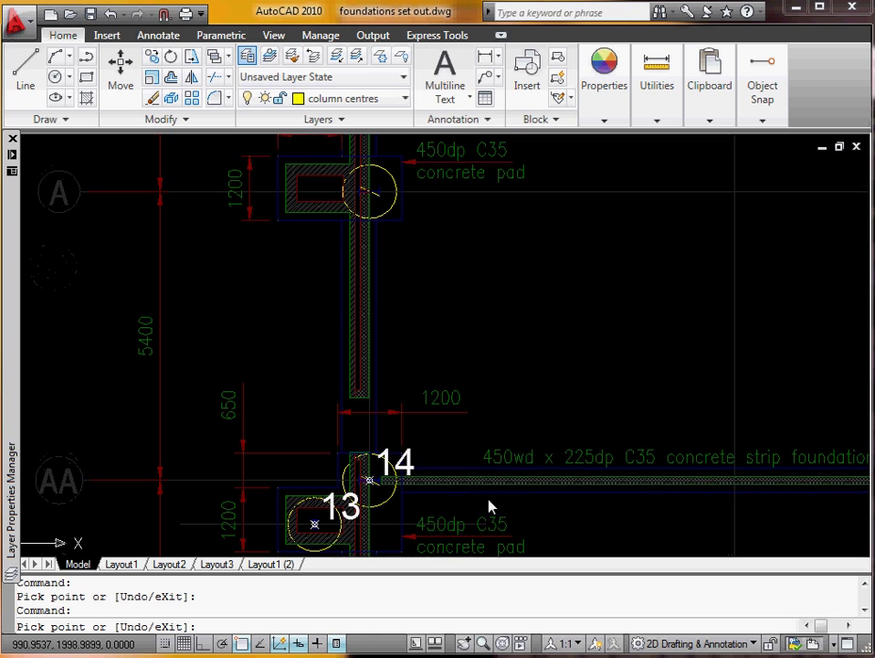
pyautogui.click(387, 211)
pyautogui.moveTo(492, 250); pyautogui.dragTo(477, 498, button='middle')
pyautogui.scroll(-2, 477, 498)
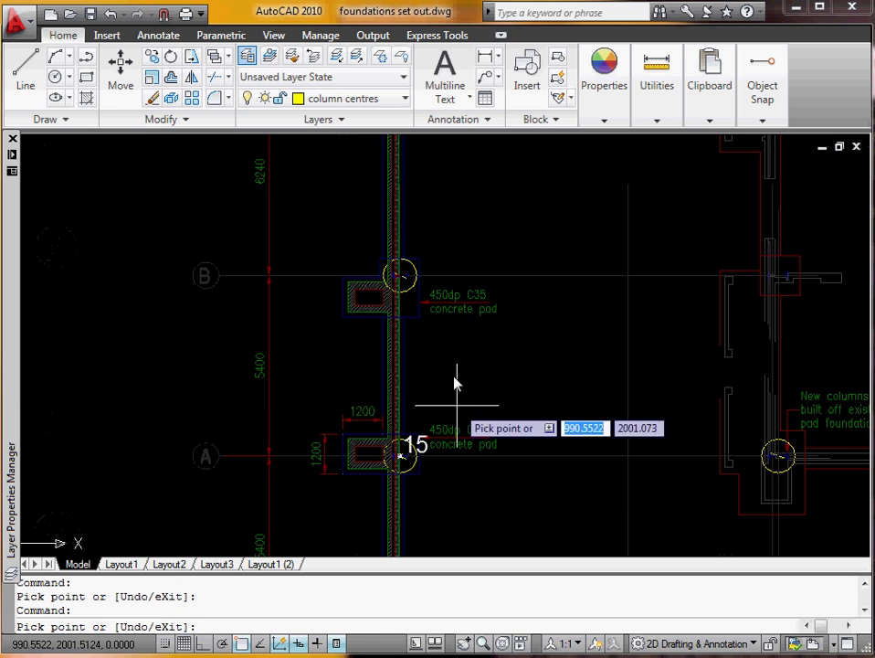
pyautogui.scroll(4, 427, 274)
pyautogui.click(390, 309)
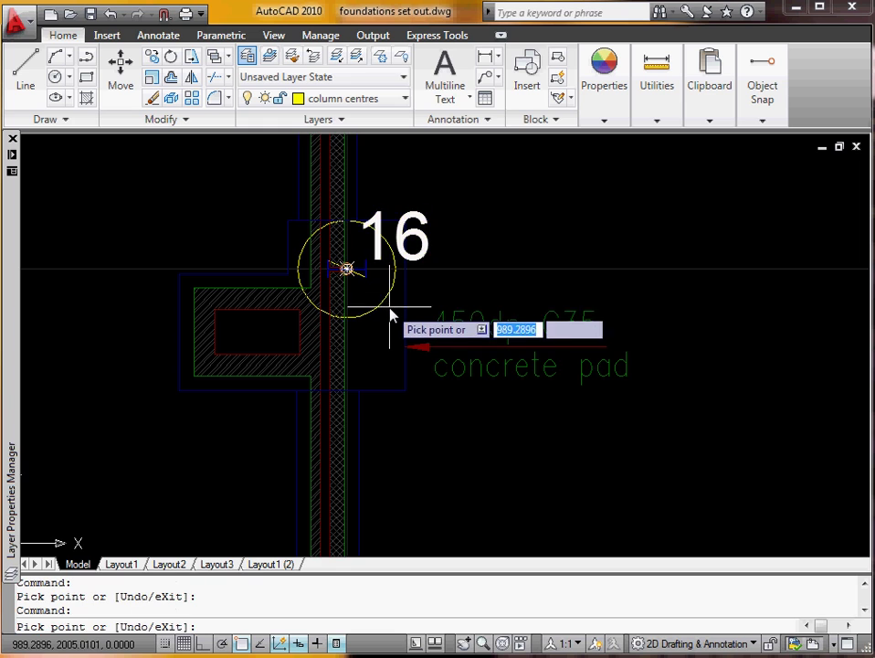
# Place points 17 and 18 at the C and D grid pad centres
pyautogui.scroll(-2, 416, 250)
pyautogui.moveTo(415, 250); pyautogui.dragTo(412, 535, button='middle')
pyautogui.scroll(4, 384, 415)
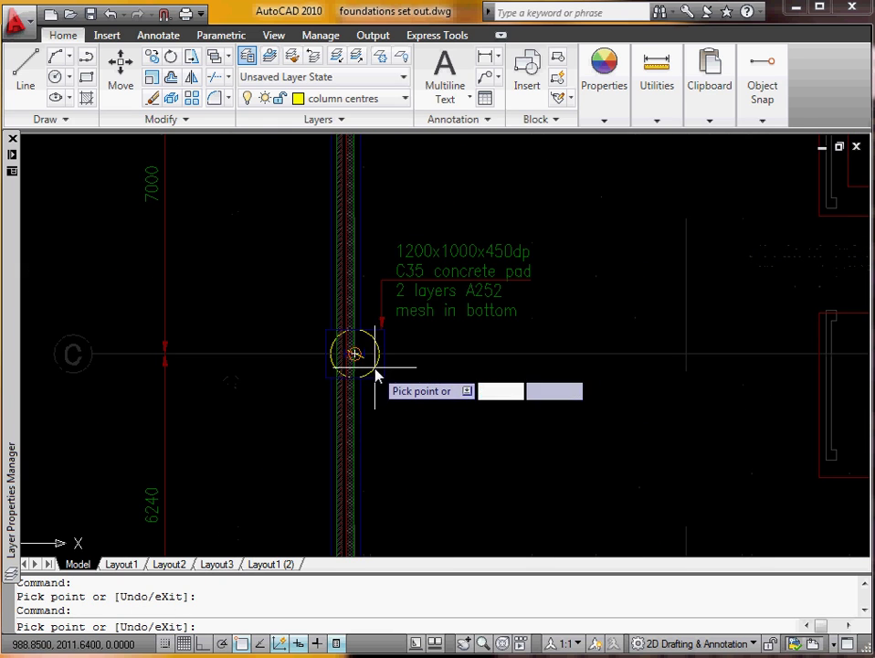
pyautogui.click(355, 353)
pyautogui.scroll(-4, 415, 366)
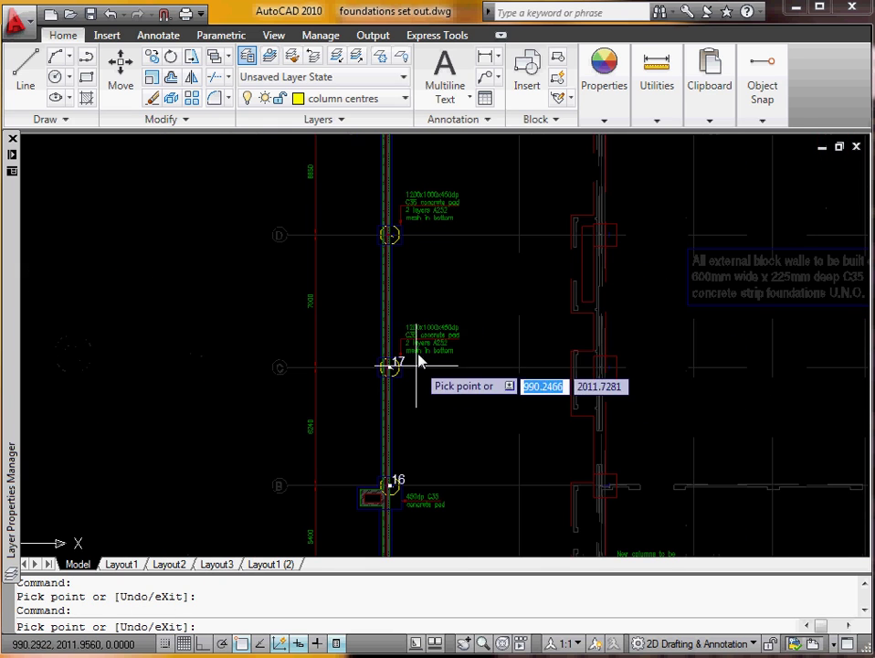
pyautogui.click(391, 235)
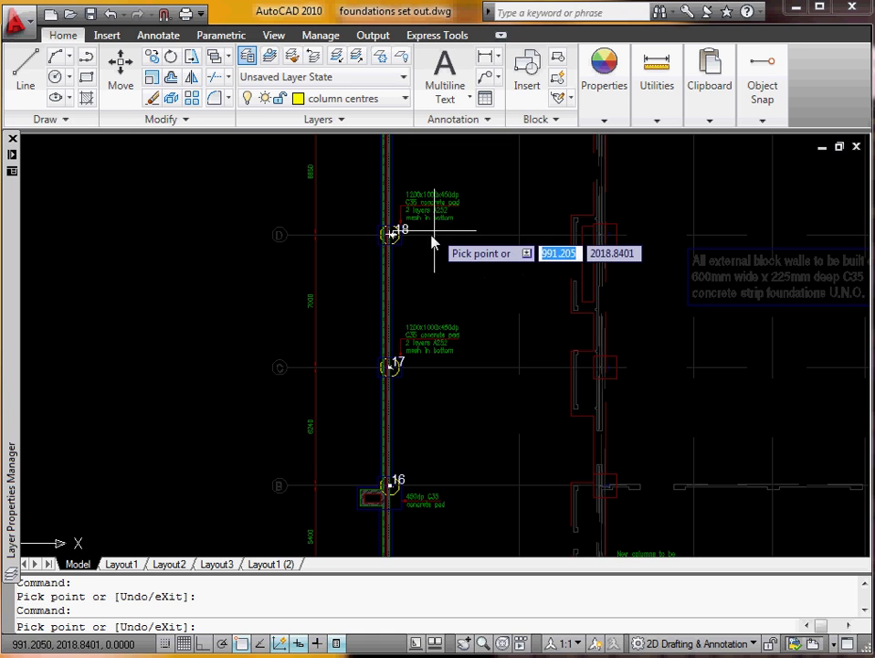
# Zoom in on the D pad circle to inspect where point 18 landed
pyautogui.scroll(4, 386, 246)
pyautogui.scroll(5, 399, 235)
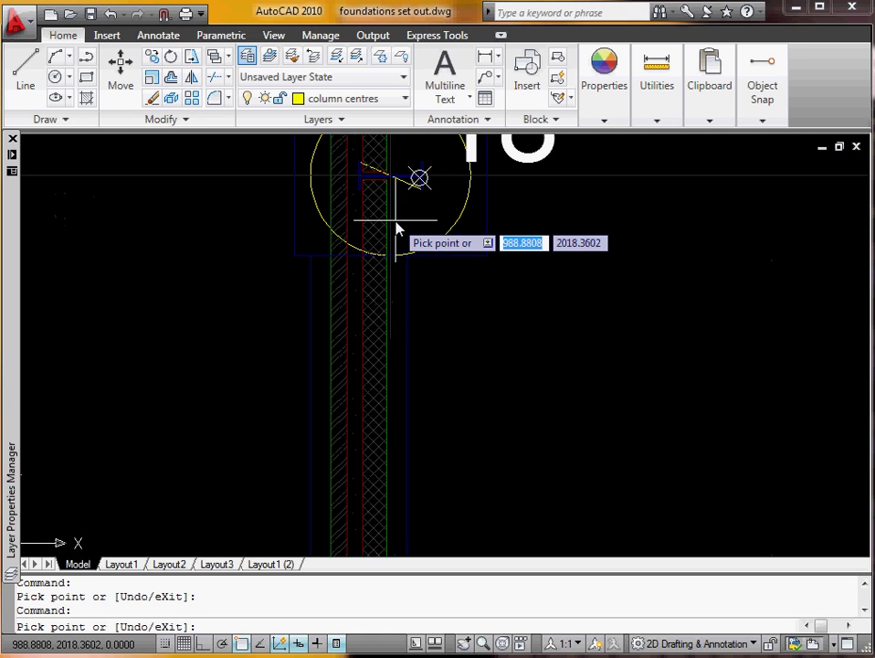
pyautogui.moveTo(397, 228)
pyautogui.mouseDown(button='middle')
pyautogui.moveTo(406, 209)
pyautogui.moveTo(391, 322)
pyautogui.mouseUp(button='middle')
pyautogui.scroll(5, 391, 311)
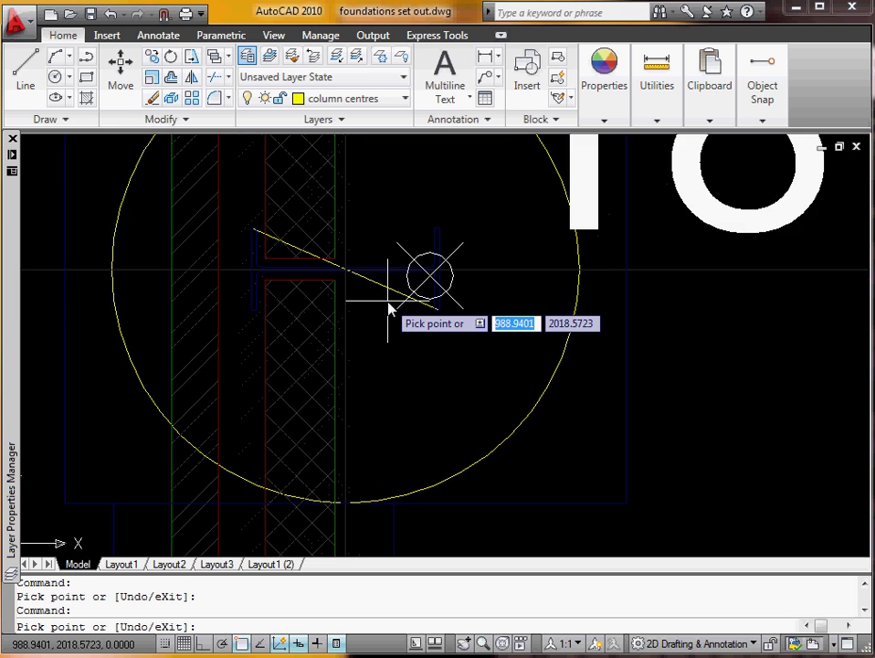
pyautogui.scroll(3, 393, 306)
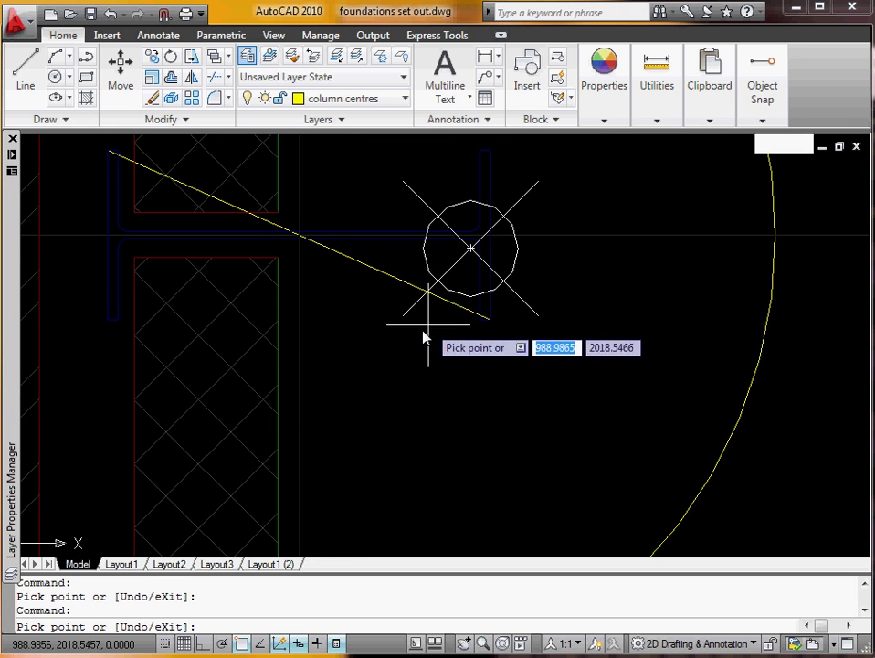
pyautogui.scroll(-5, 382, 344)
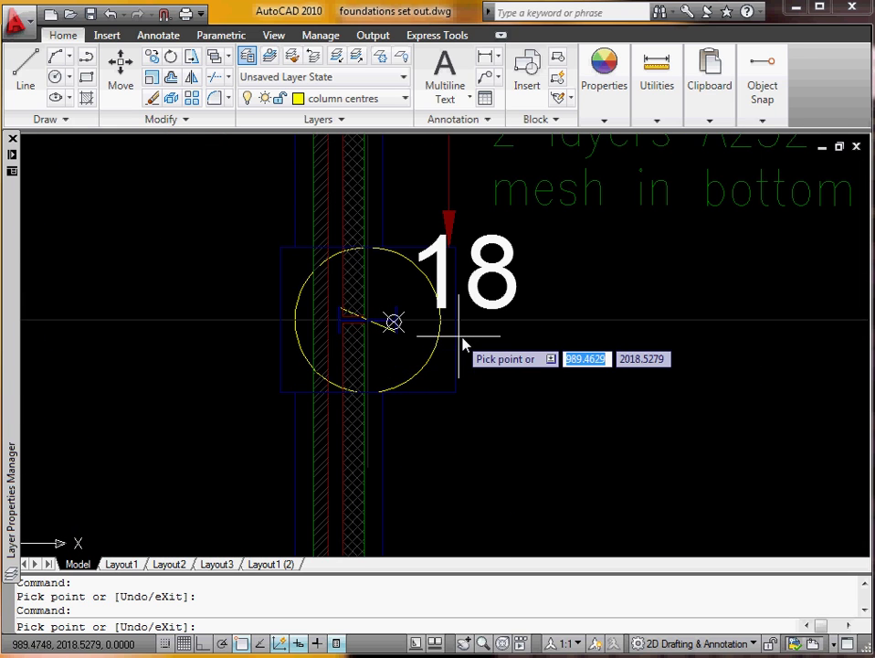
pyautogui.scroll(-4, 463, 347)
pyautogui.scroll(4, 425, 349)
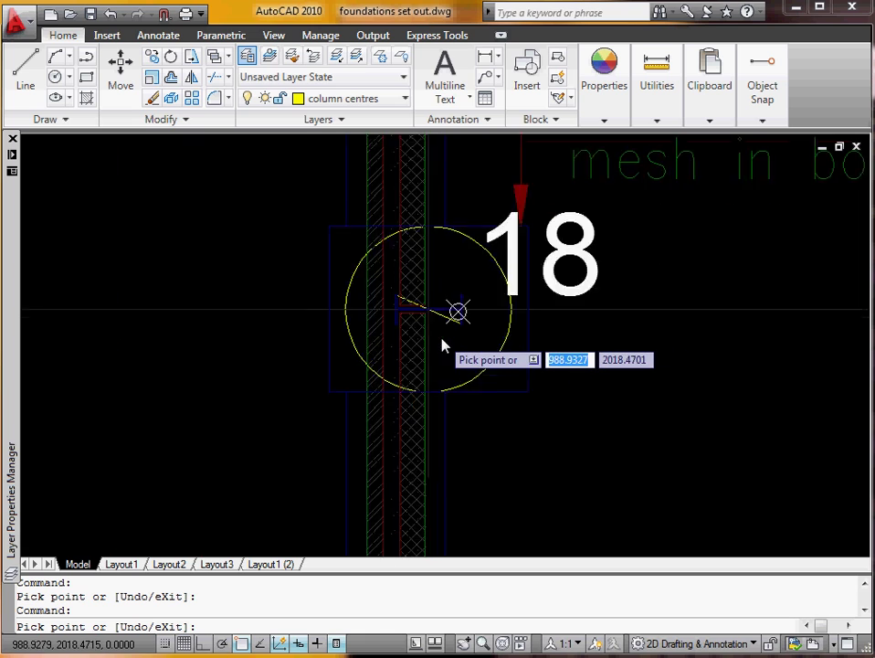
pyautogui.scroll(-2, 449, 345)
# Undo point 18 and re-place it exactly on the D pad circle centre, zooming to verify
pyautogui.write('u')
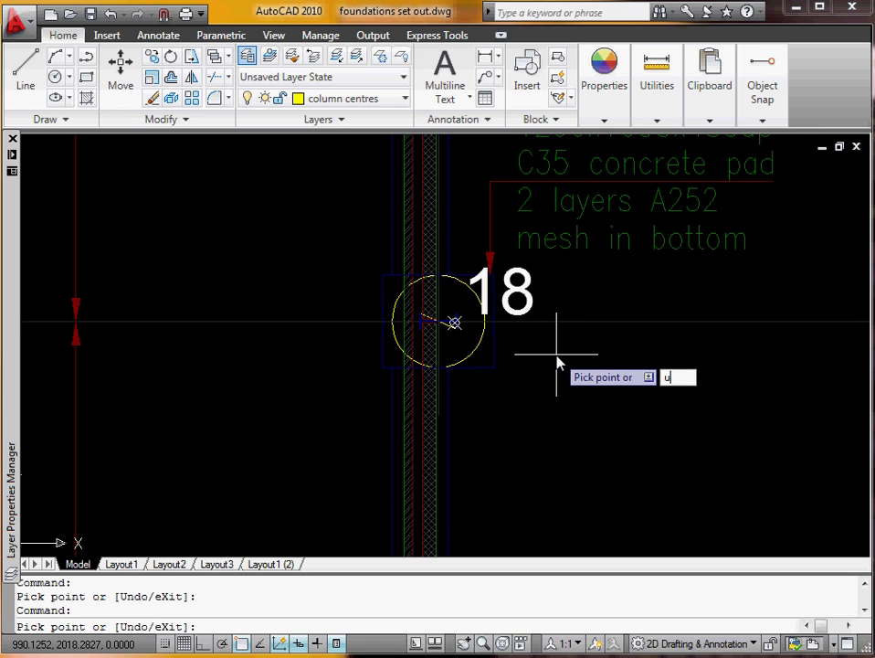
pyautogui.press('Return')
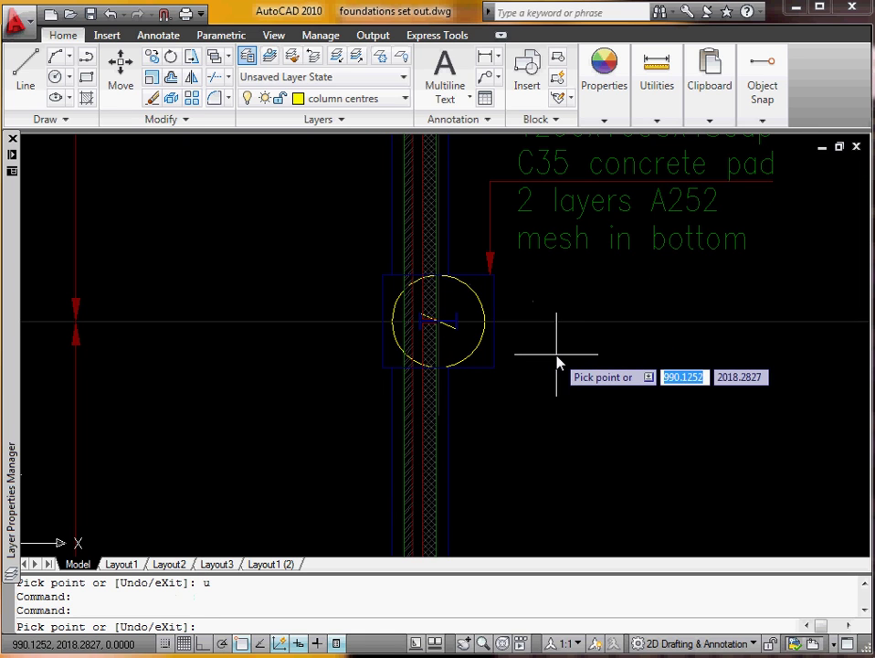
pyautogui.click(481, 356)
pyautogui.scroll(2, 448, 343)
pyautogui.scroll(3, 448, 343)
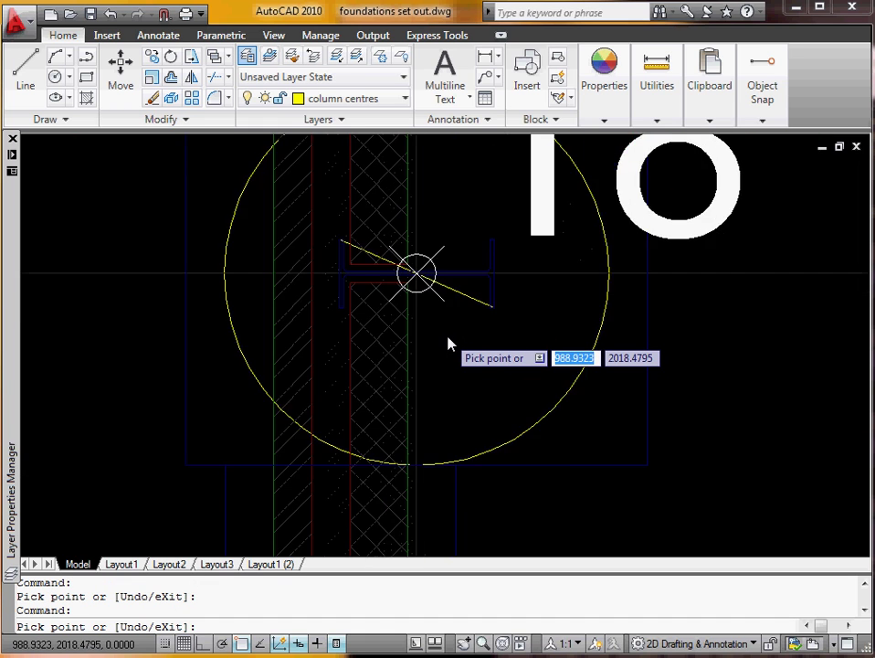
pyautogui.scroll(-10, 449, 343)
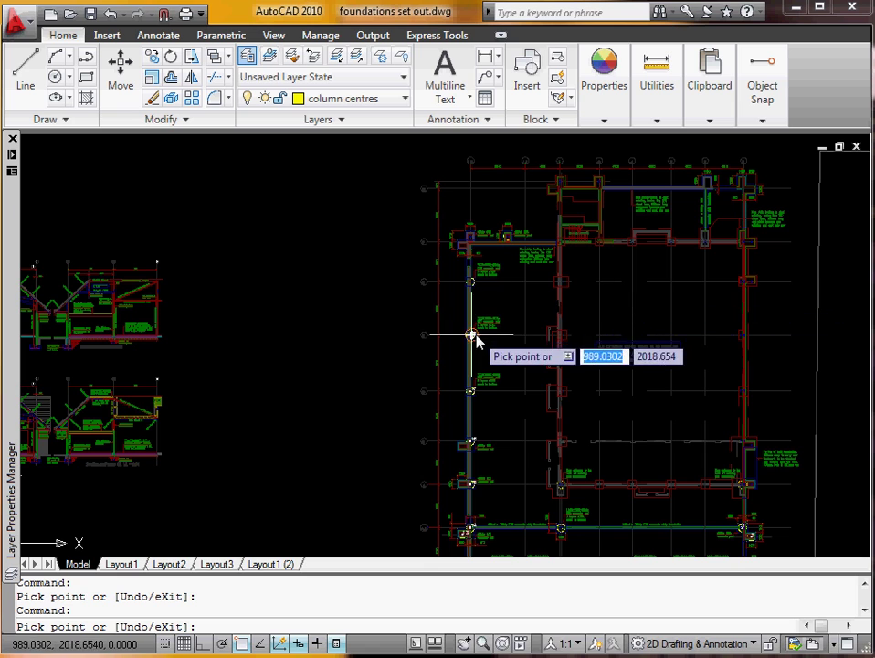
pyautogui.scroll(3, 478, 357)
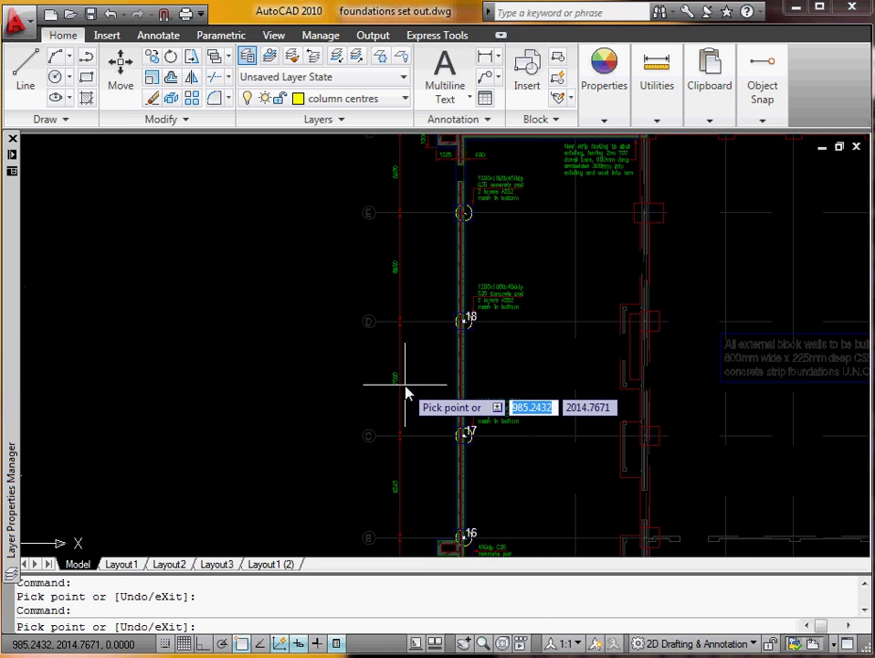
# Exit picking with X to export the 18 points, then open steel setout.csv in Excel
pyautogui.write('x')
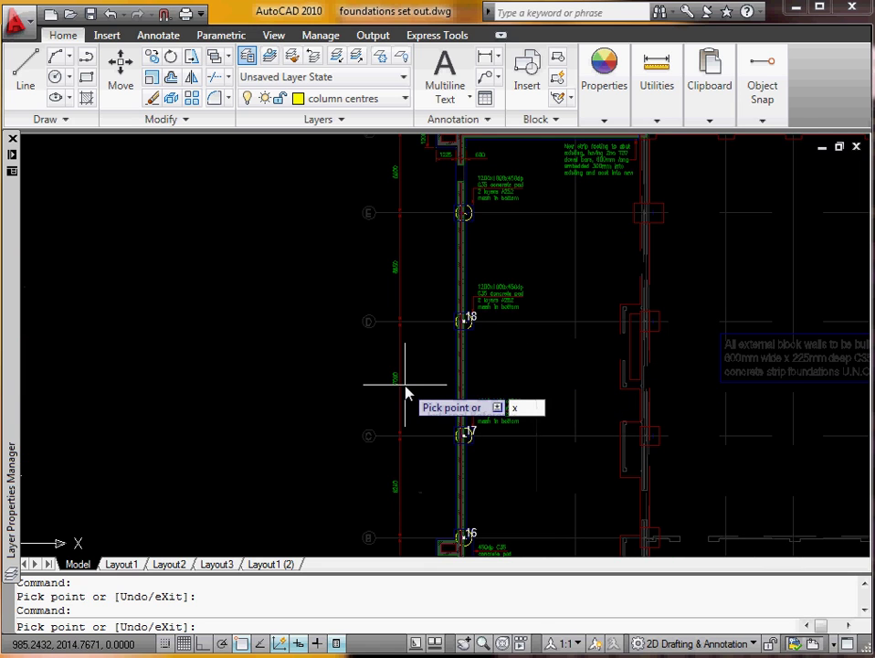
pyautogui.press('Return')
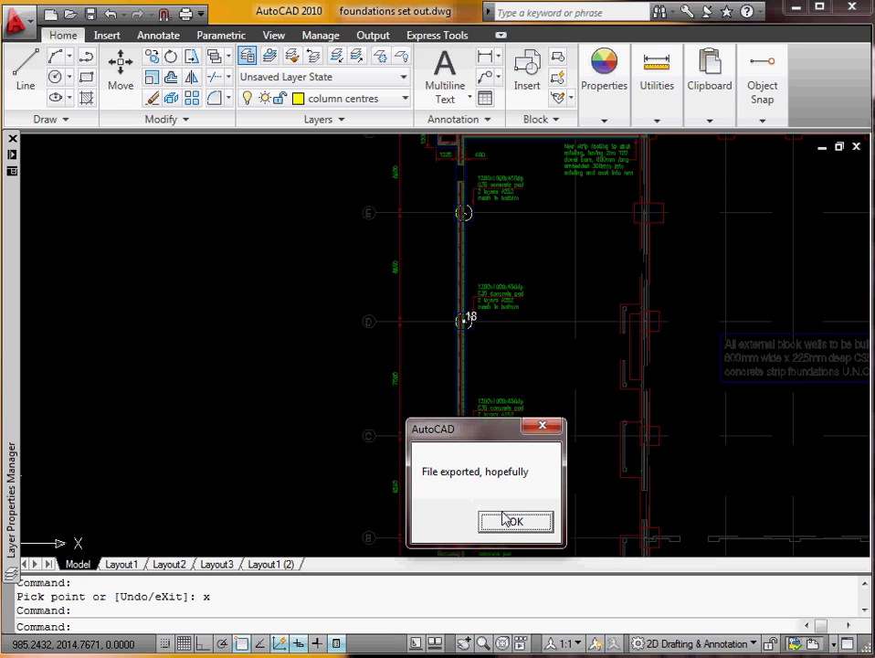
pyautogui.click(509, 523)
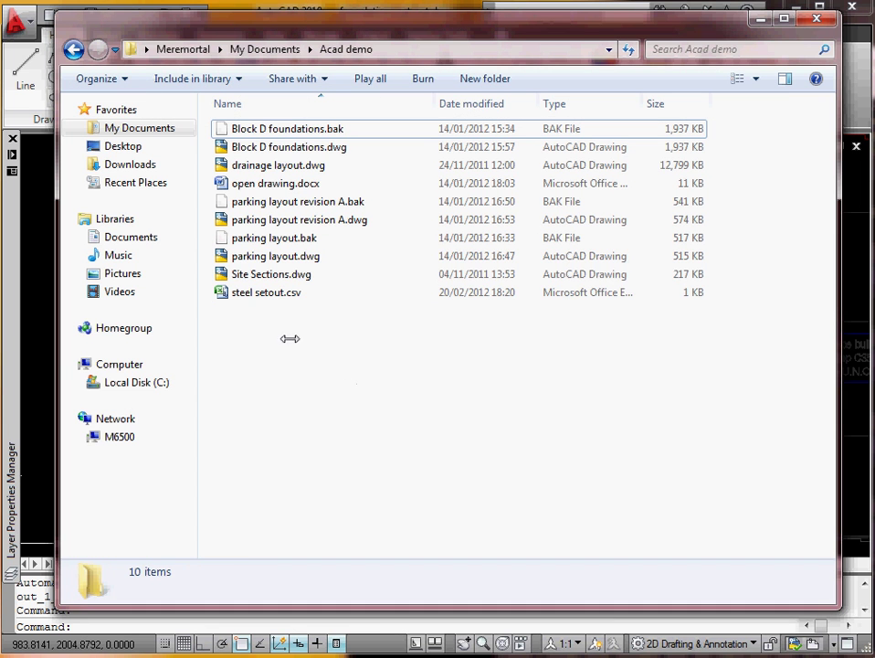
pyautogui.doubleClick(274, 292)
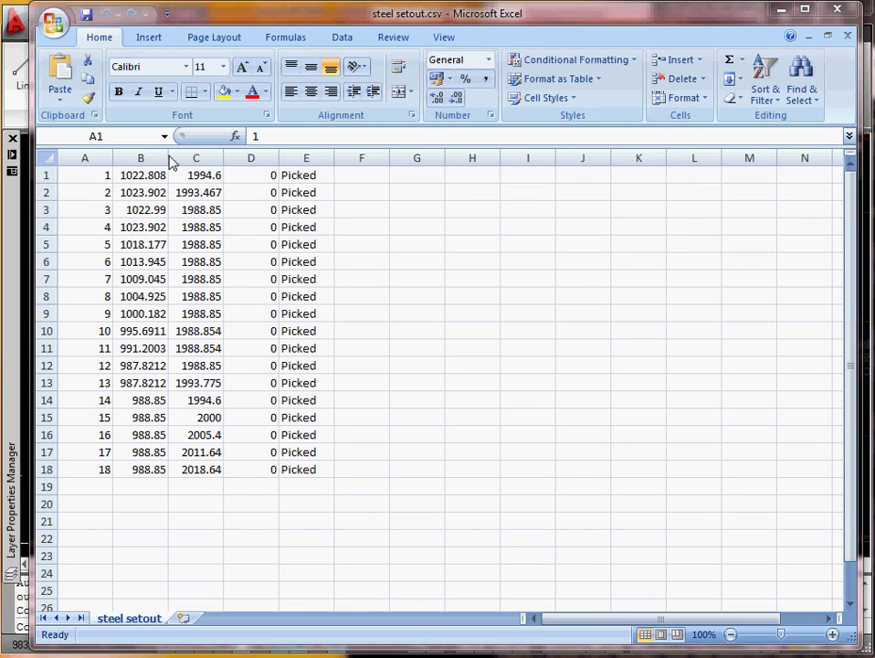
pyautogui.click(299, 157)
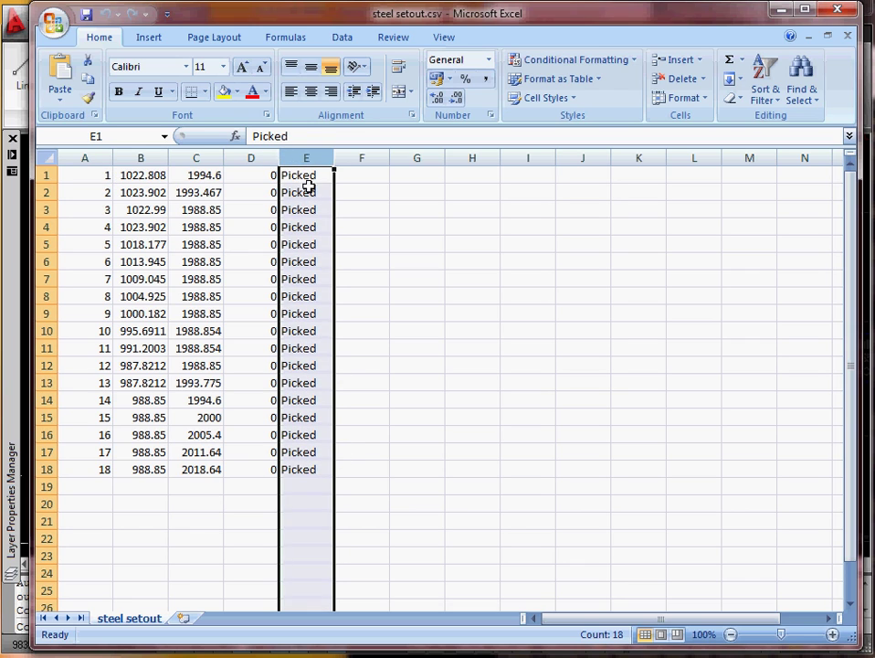
pyautogui.click(424, 281)
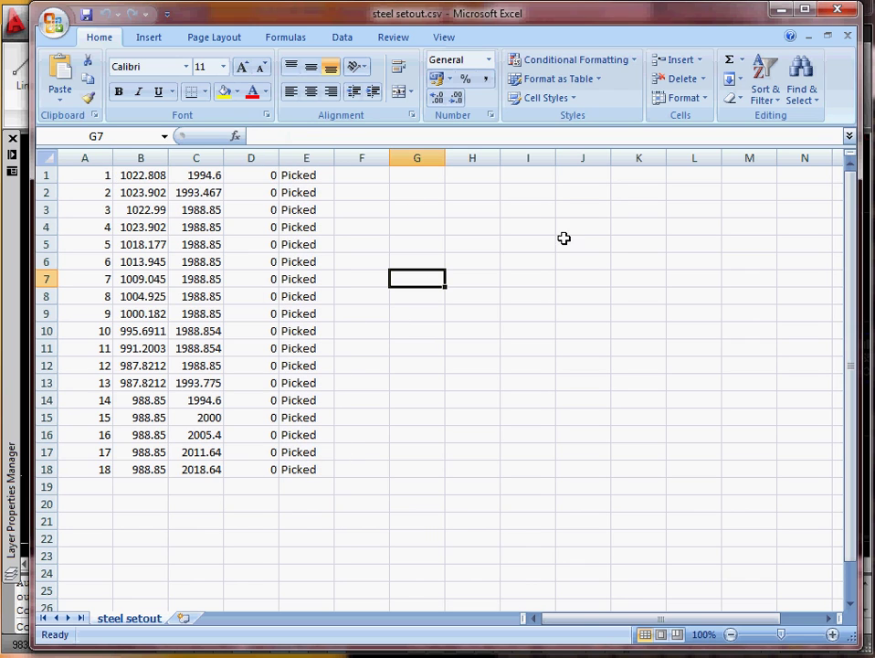